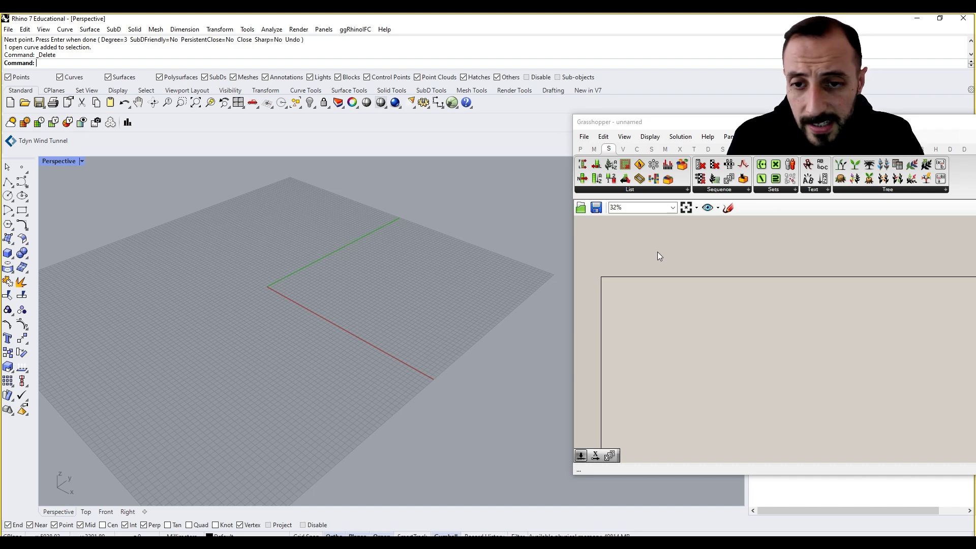
# Place a Construct Point component on the canvas.
pyautogui.click(624, 149)
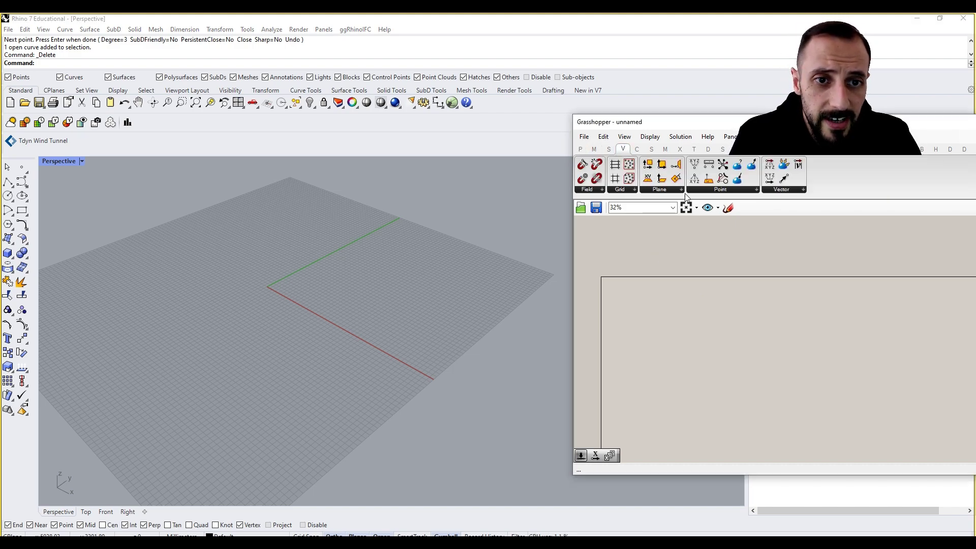
pyautogui.click(733, 189)
pyautogui.click(726, 203)
pyautogui.click(646, 303)
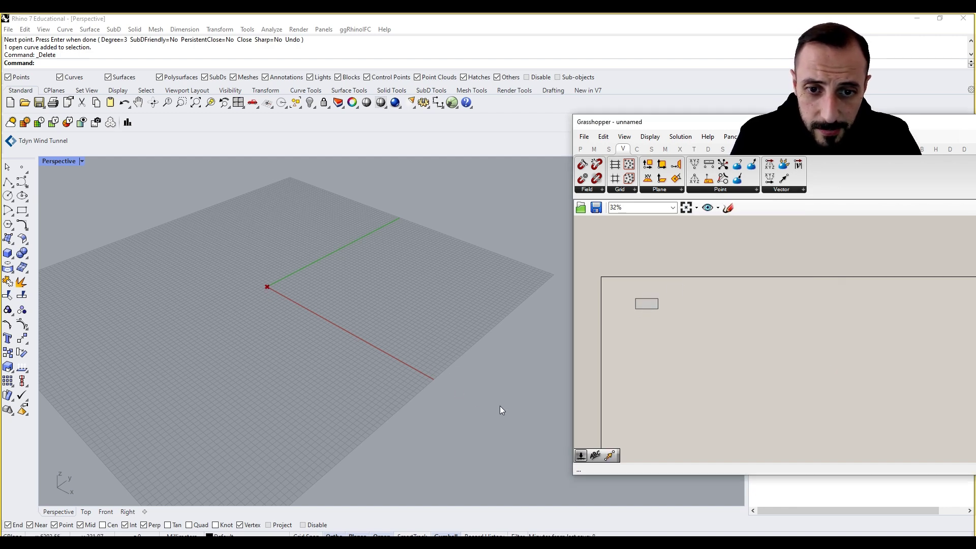
pyautogui.scroll(-1, 443, 379)
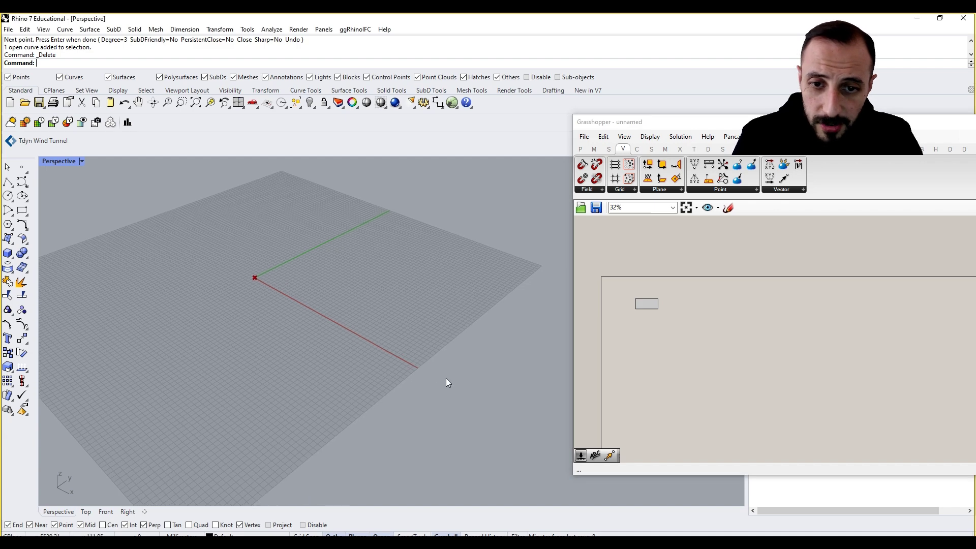
pyautogui.scroll(5, 713, 321)
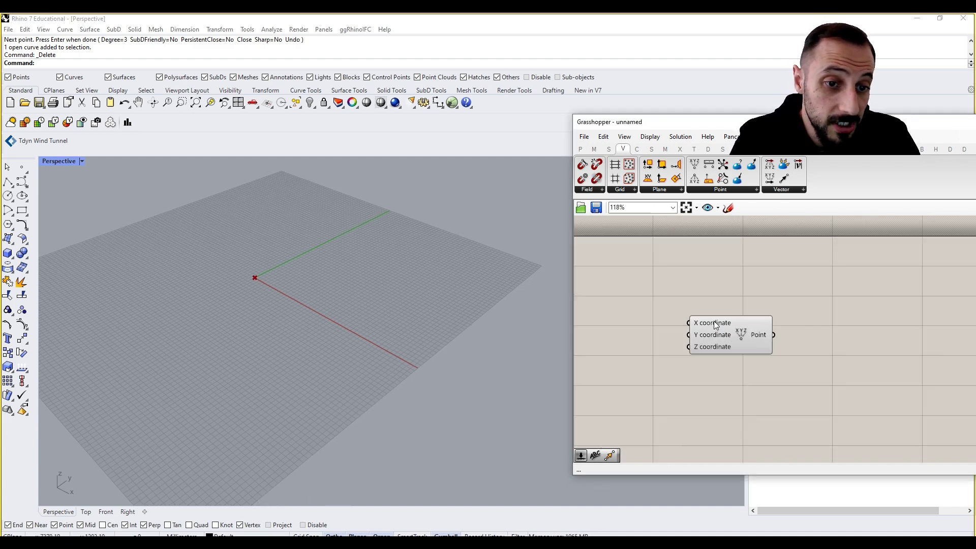
pyautogui.doubleClick(680, 377)
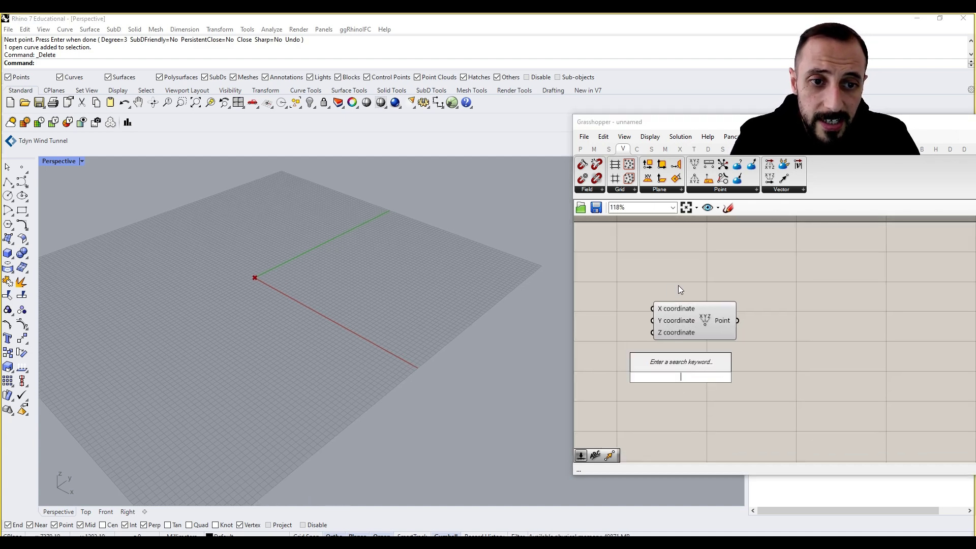
pyautogui.click(714, 313)
pyautogui.click(780, 310)
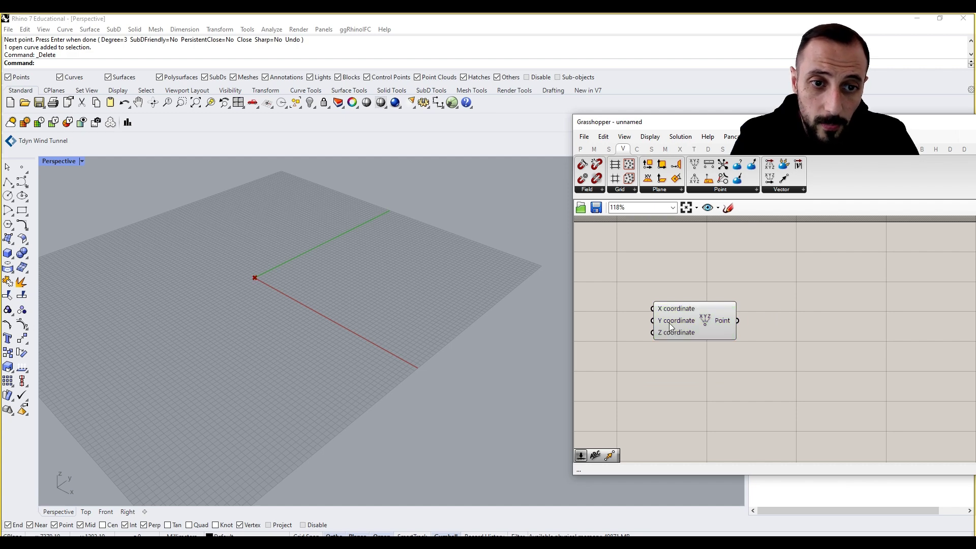
pyautogui.moveTo(671, 326)
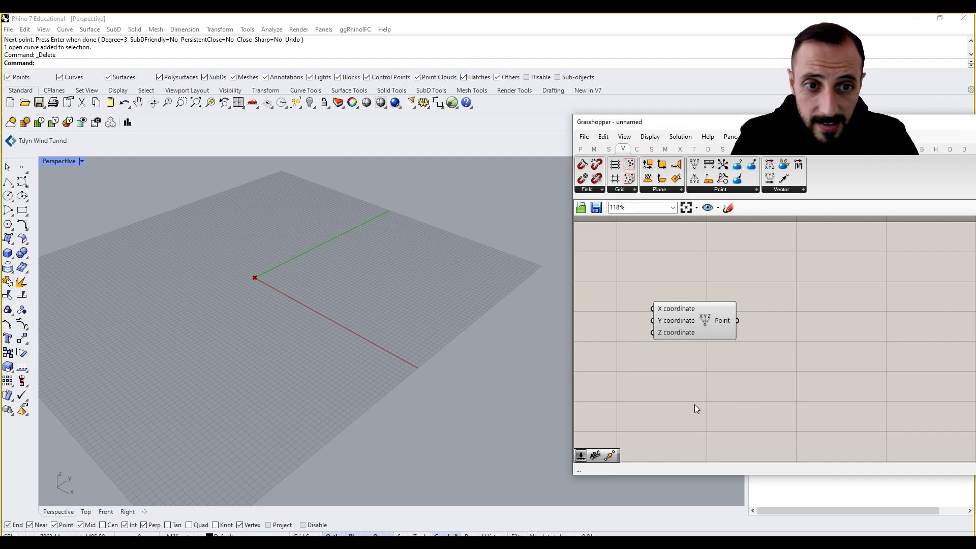
# Add a Series component and place it in front of the Construct Point component's inputs.
pyautogui.moveTo(580, 350); pyautogui.dragTo(612, 343, button='right')
pyautogui.doubleClick(611, 343)
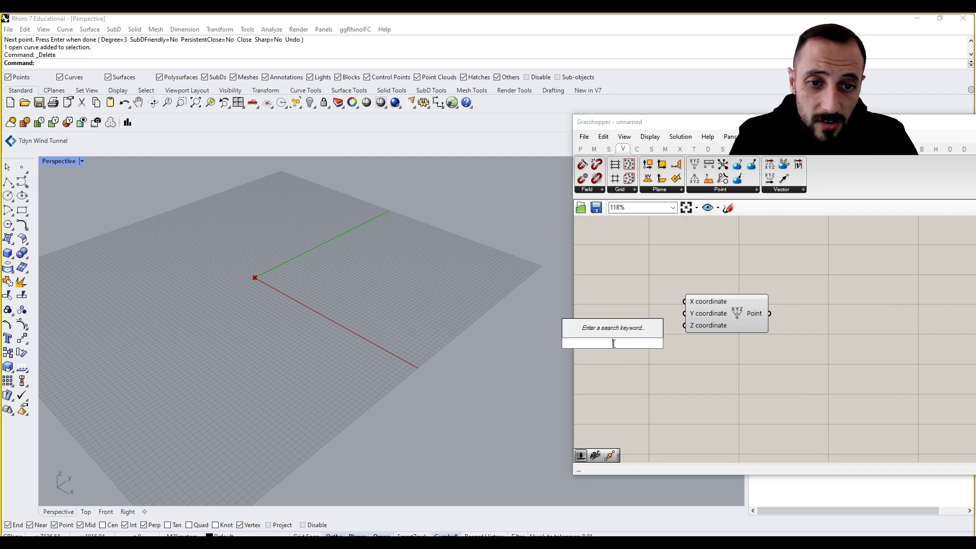
pyautogui.write('series')
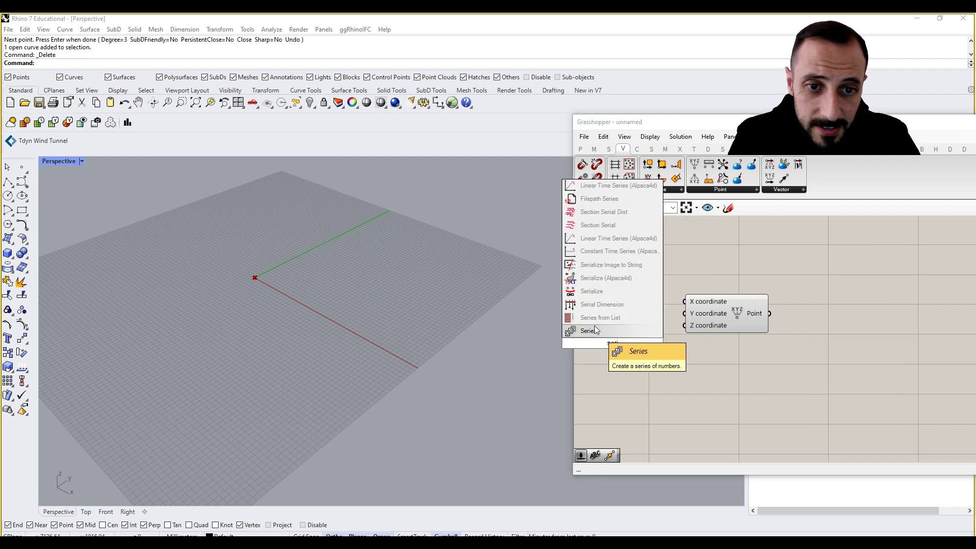
pyautogui.press('Return')
pyautogui.moveTo(659, 343); pyautogui.dragTo(717, 349, button='right')
pyautogui.moveTo(683, 346); pyautogui.dragTo(671, 319)
# Add a number slider with value 250 and connect it to the Series component's Step input.
pyautogui.moveTo(654, 349); pyautogui.dragTo(733, 351, button='right')
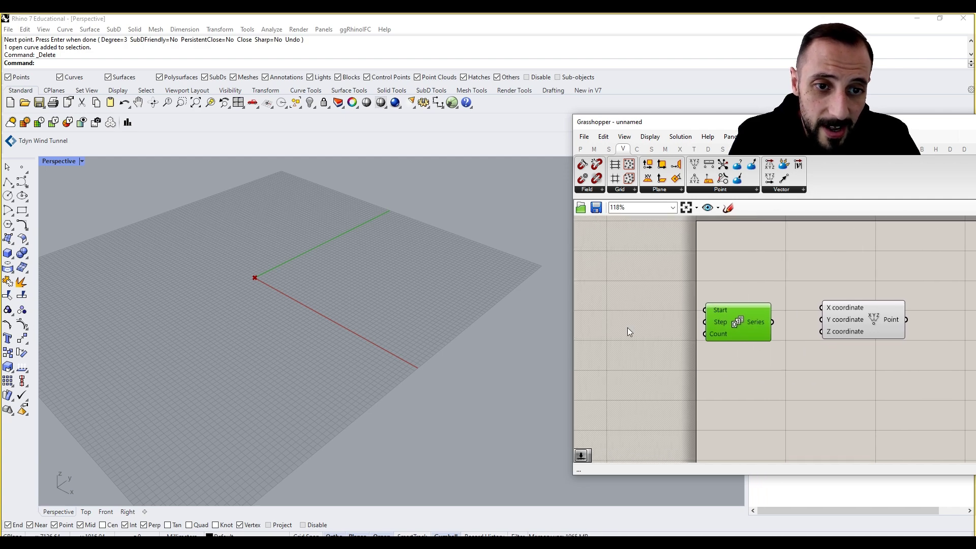
pyautogui.doubleClick(627, 328)
pyautogui.write('slider')
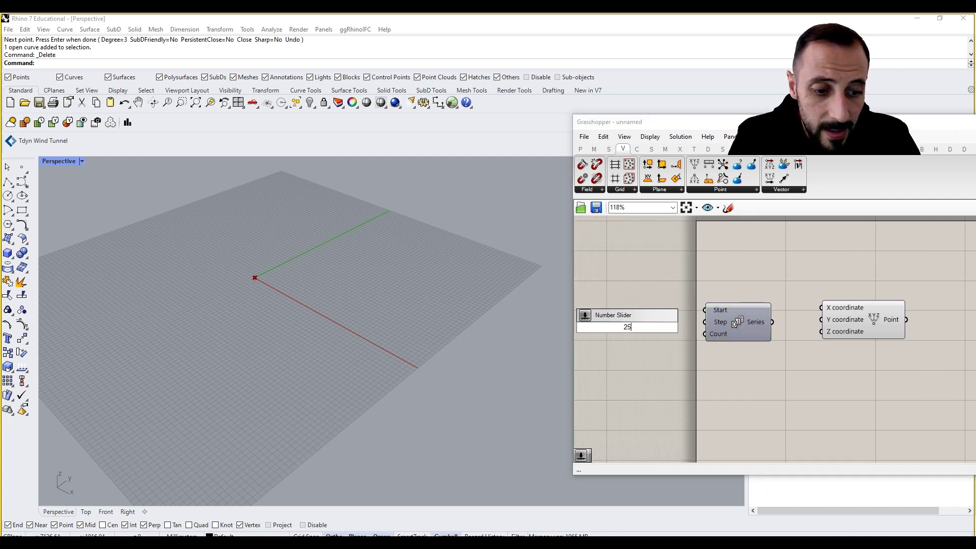
pyautogui.press('Return')
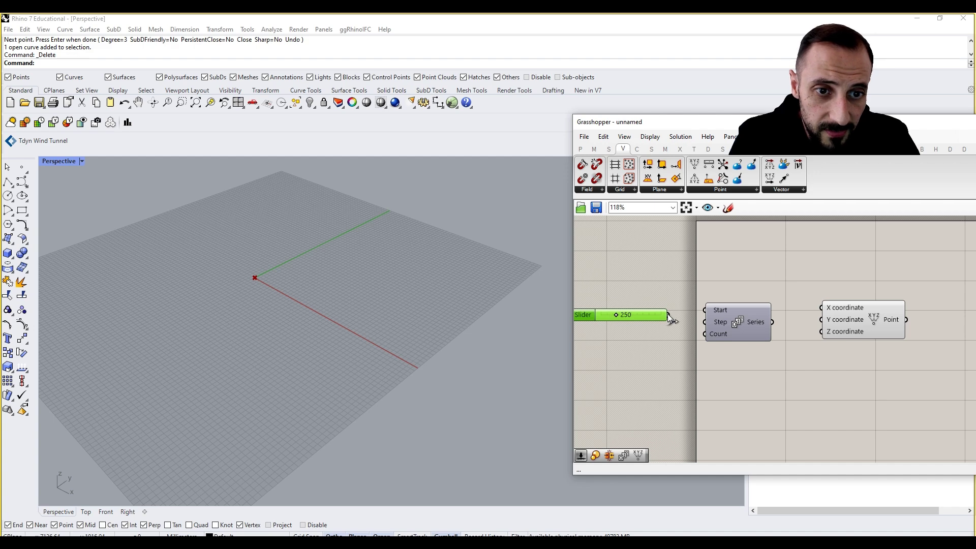
pyautogui.moveTo(668, 314); pyautogui.dragTo(704, 321)
# Feed a new number slider of 100 into the Series Count input and connect the Series output to the point's X coordinate.
pyautogui.doubleClick(638, 355)
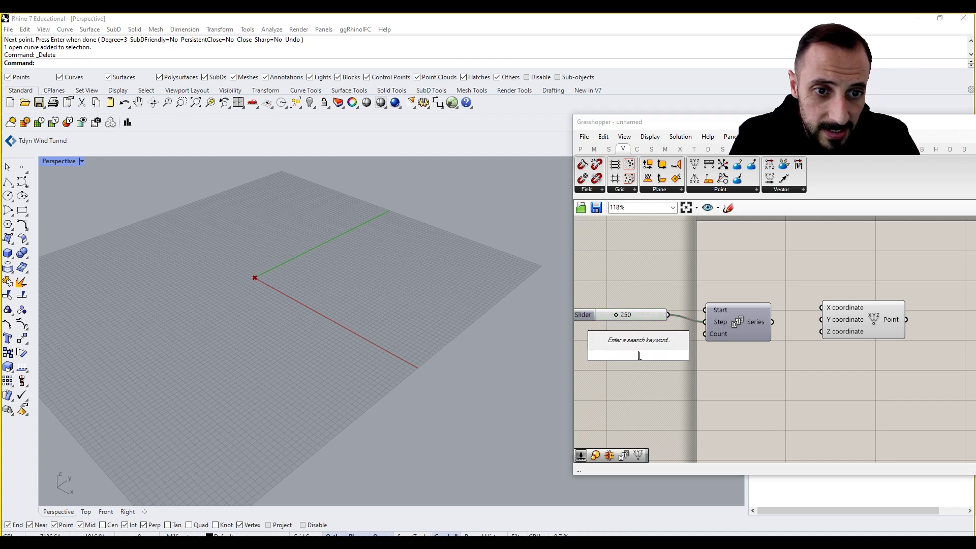
pyautogui.write('slider')
pyautogui.press('Return')
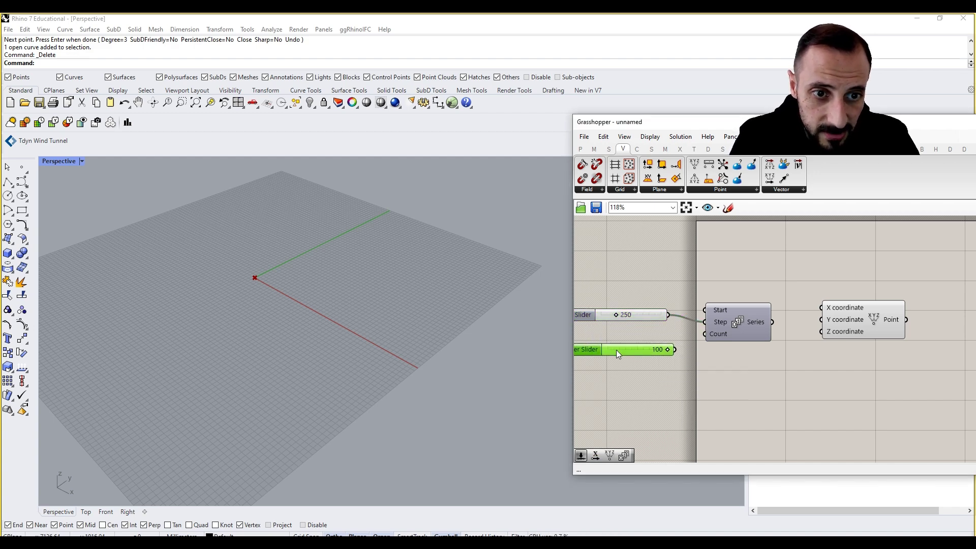
pyautogui.moveTo(771, 321); pyautogui.dragTo(823, 308)
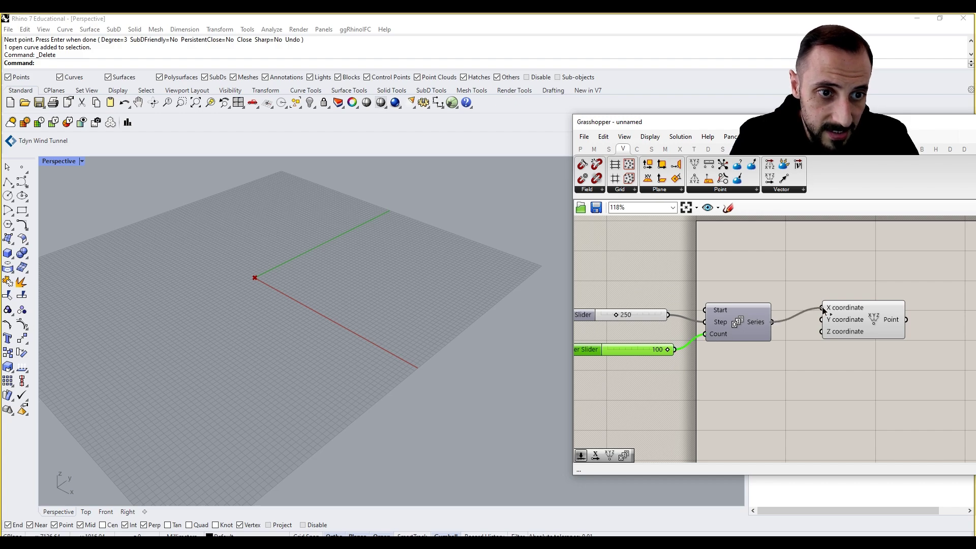
# Examine the generated row of points in the viewport and the sliders, Series and Construct Point components that drive it.
pyautogui.scroll(-5, 264, 303)
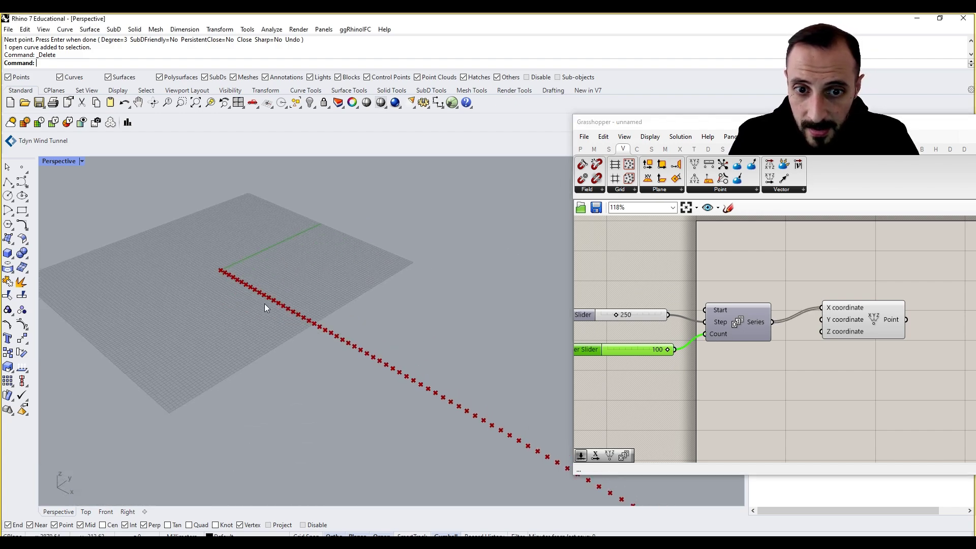
pyautogui.scroll(-3, 270, 315)
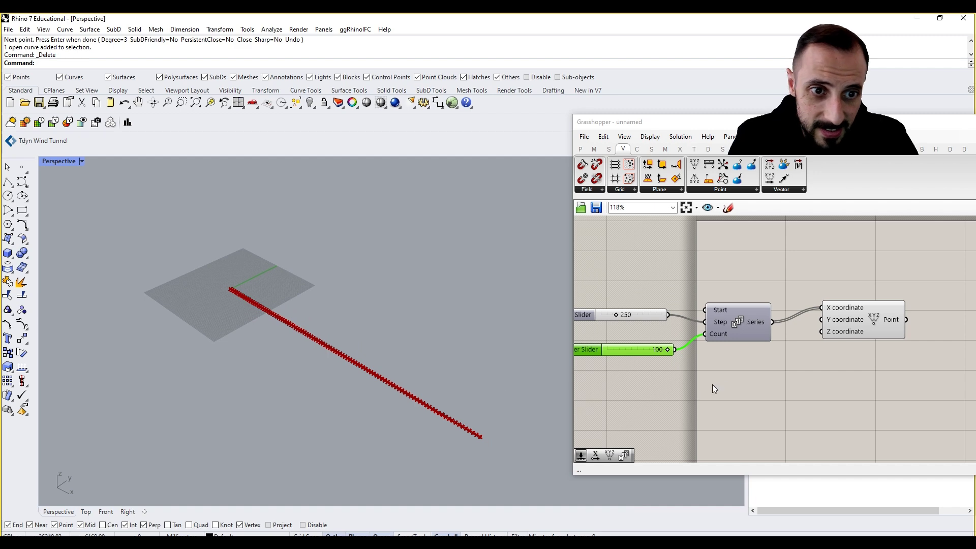
pyautogui.scroll(1, 672, 382)
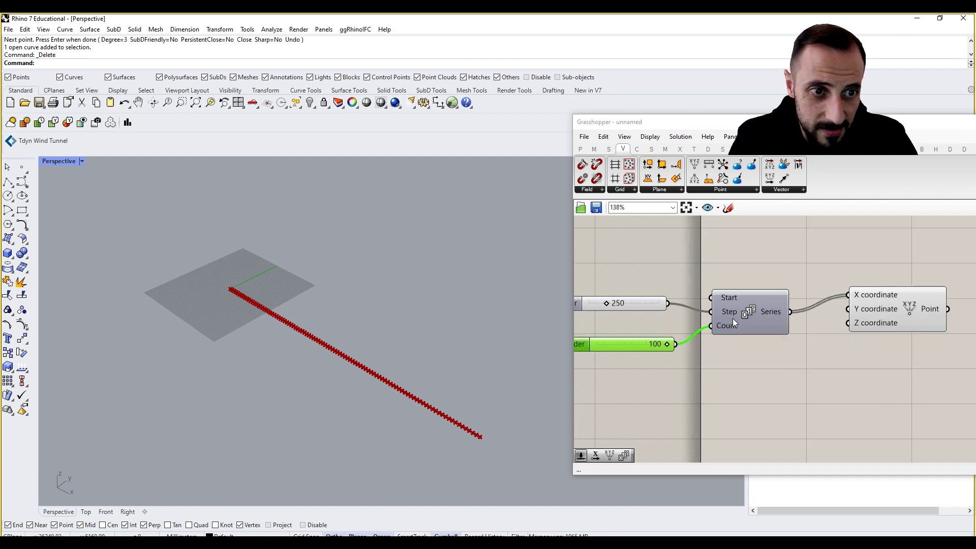
pyautogui.moveTo(733, 319); pyautogui.dragTo(737, 319)
pyautogui.moveTo(646, 289); pyautogui.dragTo(634, 307)
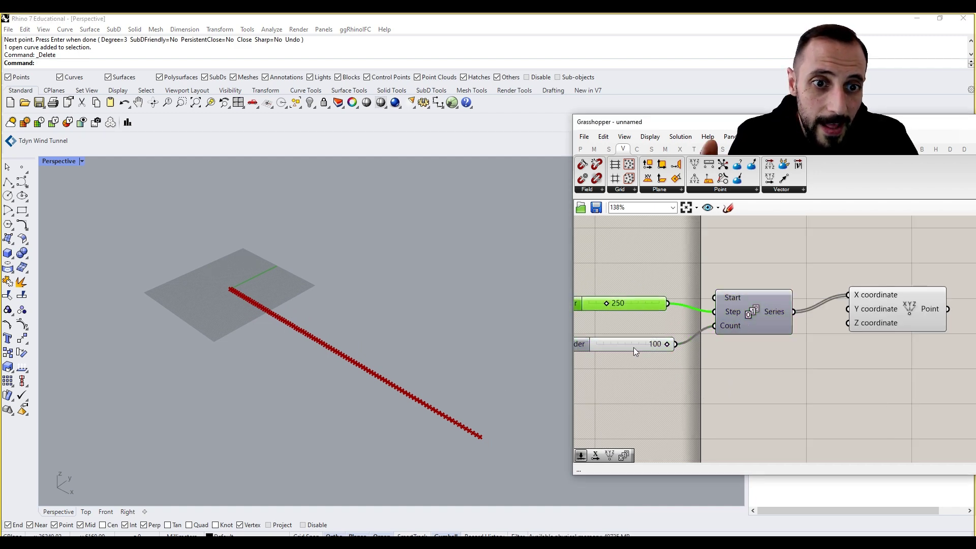
pyautogui.click(634, 350)
pyautogui.moveTo(852, 347); pyautogui.dragTo(817, 346, button='right')
pyautogui.click(864, 321)
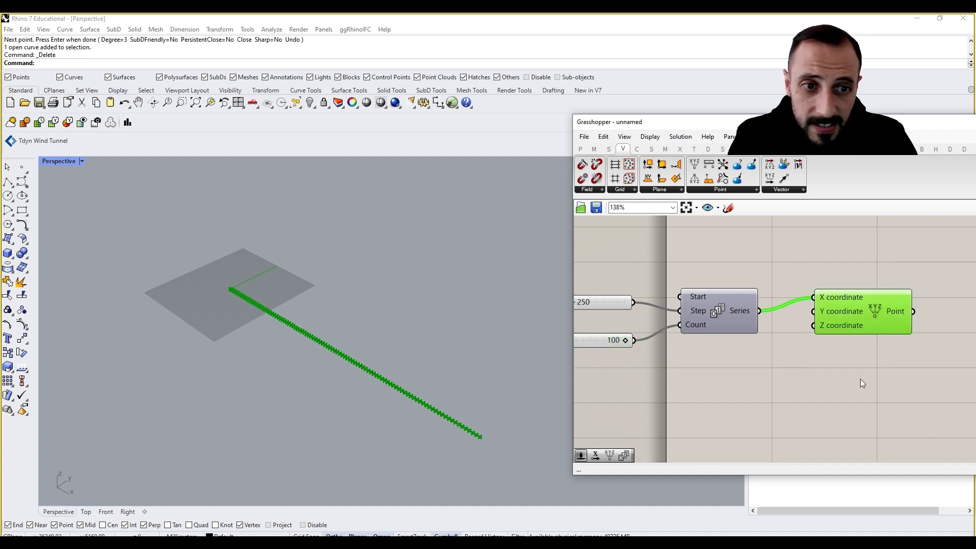
# Add a Move component and connect the constructed points to its Geometry input.
pyautogui.doubleClick(859, 379)
pyautogui.write('move')
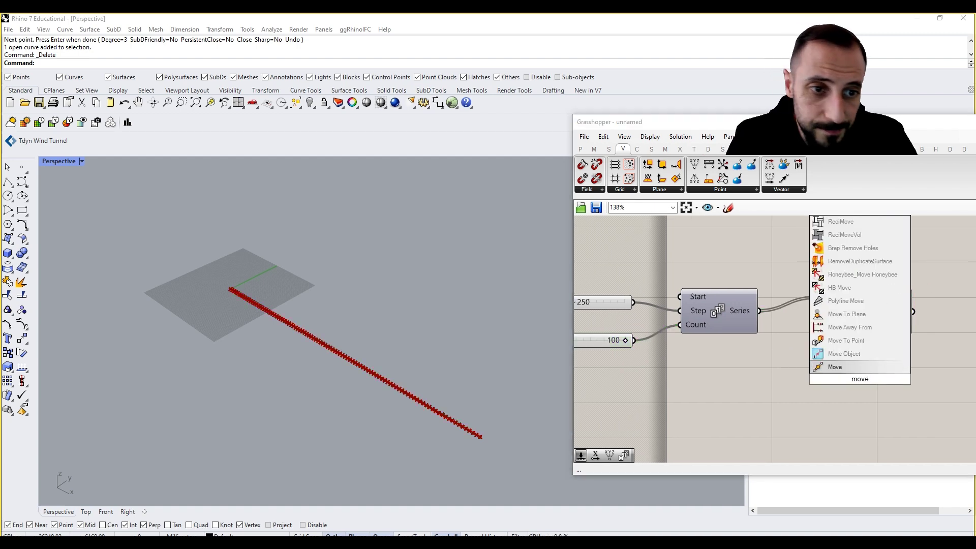
pyautogui.press('Return')
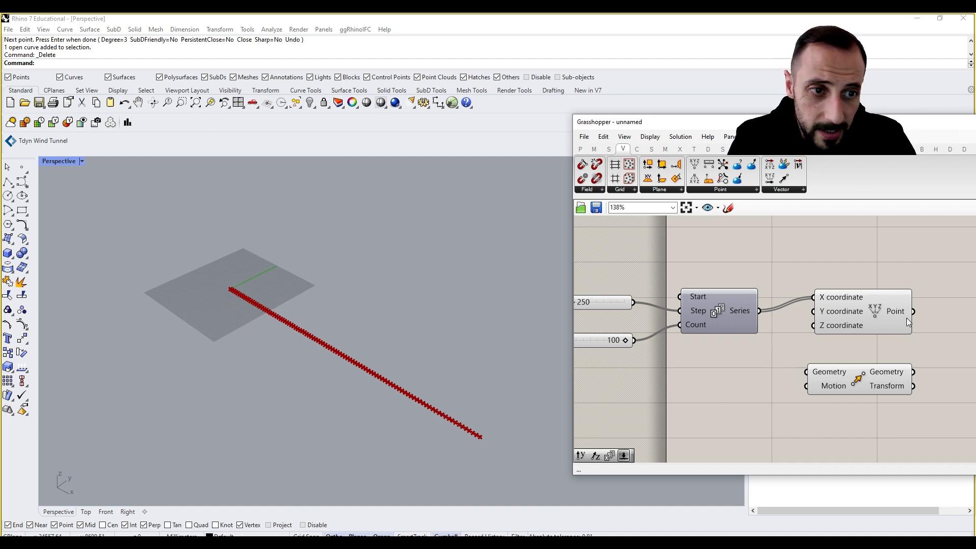
pyautogui.moveTo(913, 311); pyautogui.dragTo(969, 348)
# Add a Unit Y vector component, connect it to the Move component's Motion input, and arrange it below the graph.
pyautogui.doubleClick(770, 398)
pyautogui.write('y')
pyautogui.click(758, 387)
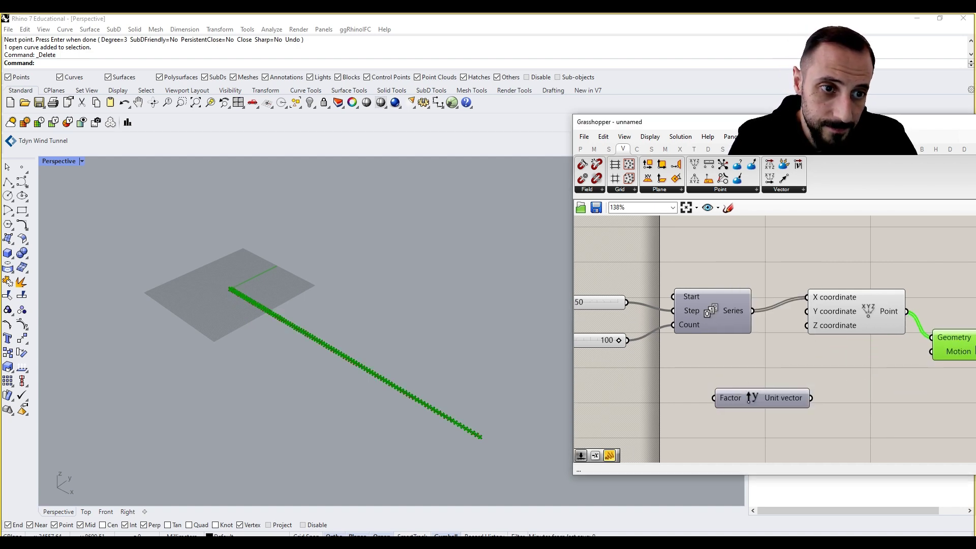
pyautogui.moveTo(940, 349); pyautogui.dragTo(856, 341, button='right')
pyautogui.moveTo(856, 344); pyautogui.dragTo(913, 329)
pyautogui.moveTo(700, 397); pyautogui.dragTo(903, 329)
pyautogui.moveTo(774, 392); pyautogui.dragTo(839, 392)
# Add a number slider with value 10000 and connect it to the Unit Y component's Factor input.
pyautogui.doubleClick(697, 394)
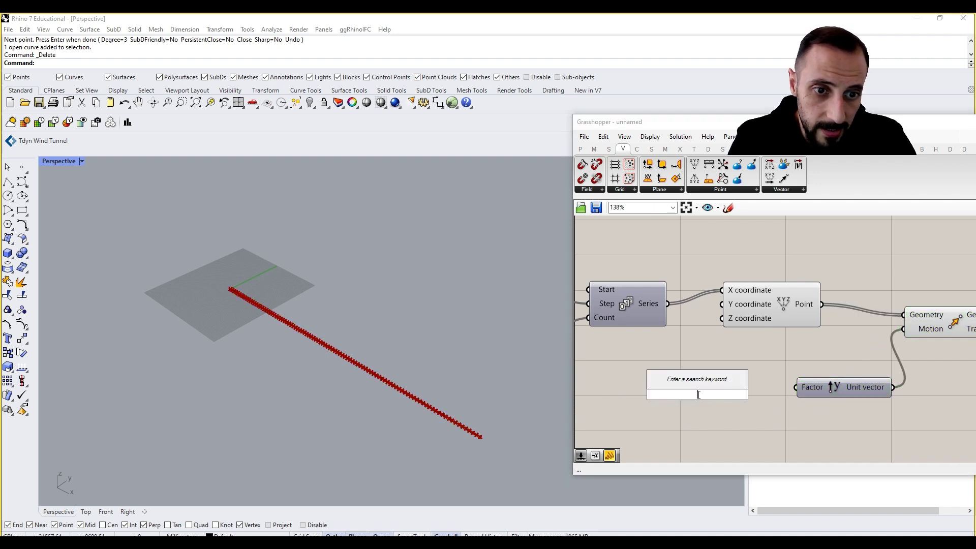
pyautogui.write('10000')
pyautogui.press('Return')
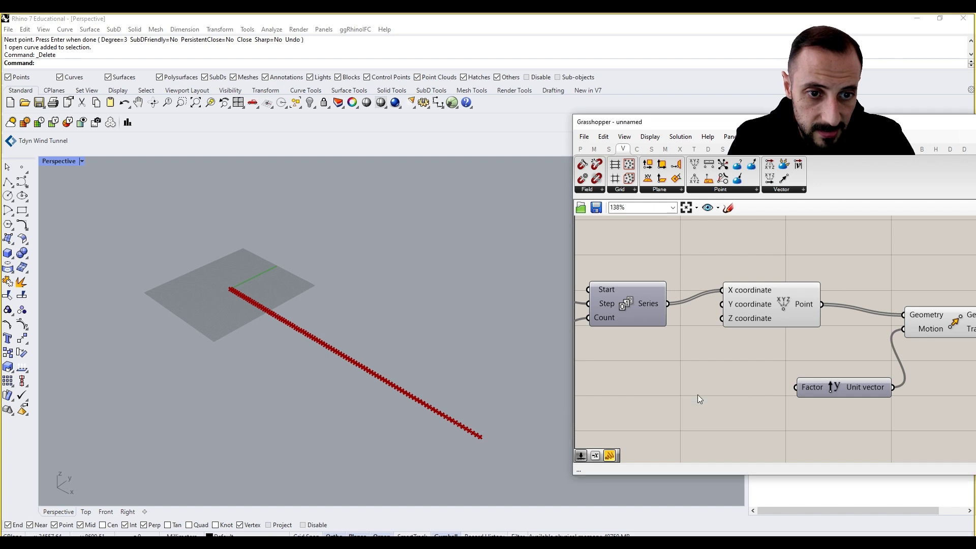
pyautogui.moveTo(770, 394); pyautogui.dragTo(796, 388)
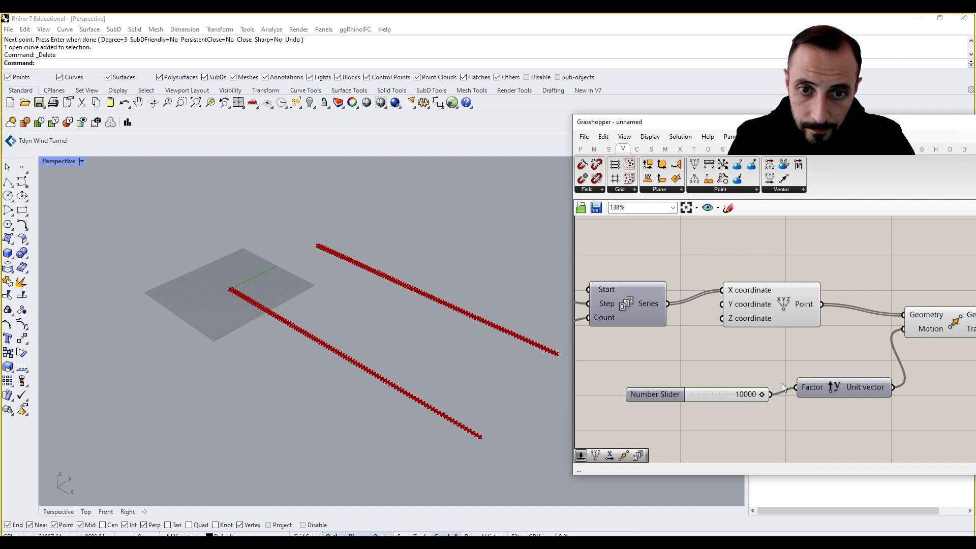
# Reduce the number slider feeding the Unit Y Factor to 6700.
pyautogui.scroll(-3, 763, 342)
pyautogui.scroll(1, 629, 339)
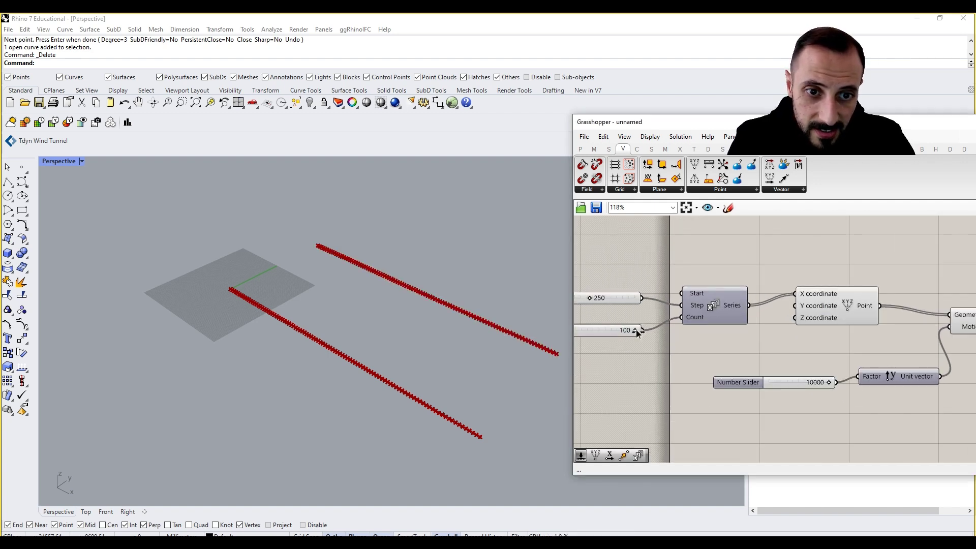
pyautogui.moveTo(636, 329)
pyautogui.mouseDown()
pyautogui.moveTo(624, 331)
pyautogui.moveTo(637, 330)
pyautogui.mouseUp()
pyautogui.scroll(-2, 660, 347)
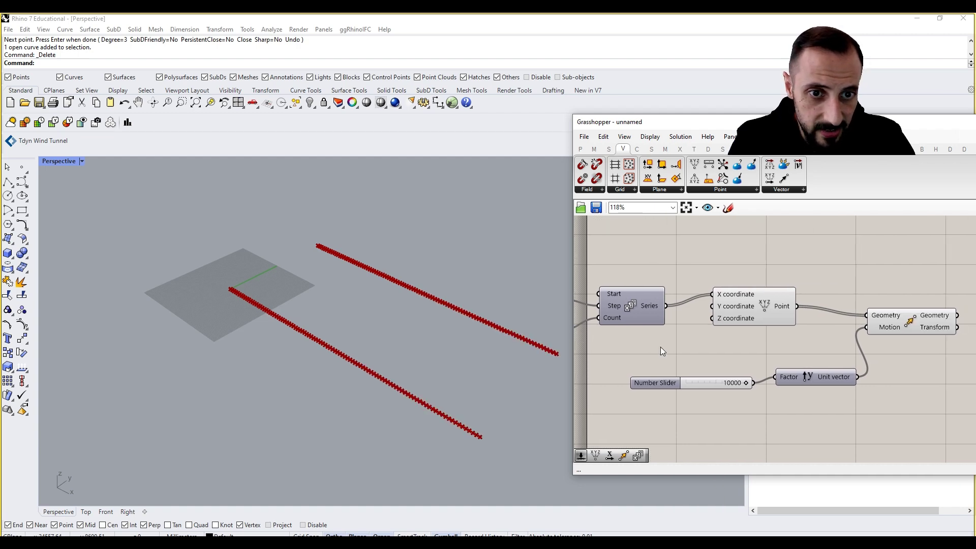
pyautogui.moveTo(700, 354); pyautogui.dragTo(769, 353, button='right')
pyautogui.scroll(1, 624, 317)
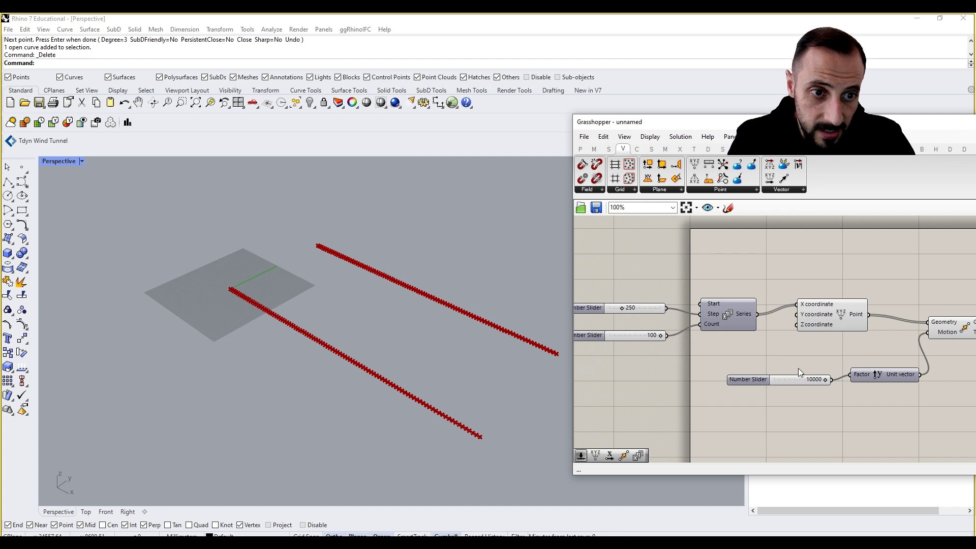
pyautogui.moveTo(826, 383); pyautogui.dragTo(809, 379)
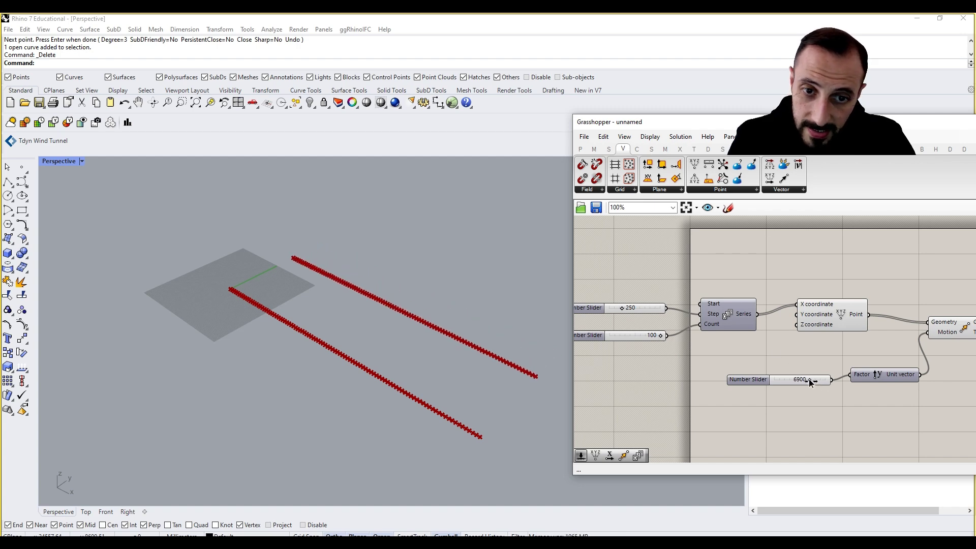
pyautogui.moveTo(809, 379); pyautogui.dragTo(785, 377, button='right')
# Add a Line component, using the original points as Start Point and the moved points as End Point.
pyautogui.moveTo(848, 359); pyautogui.dragTo(789, 355, button='right')
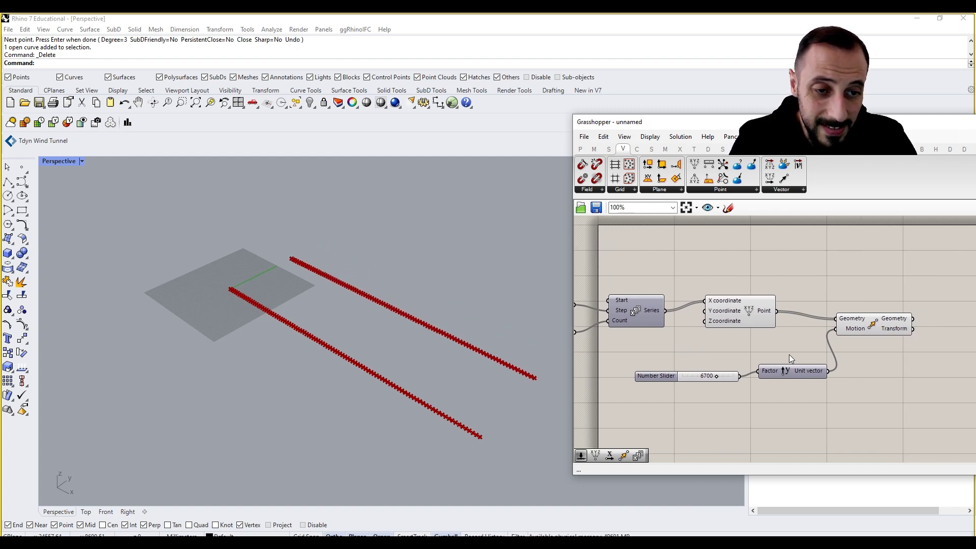
pyautogui.moveTo(911, 370); pyautogui.dragTo(728, 371, button='right')
pyautogui.moveTo(746, 327); pyautogui.dragTo(796, 320, button='right')
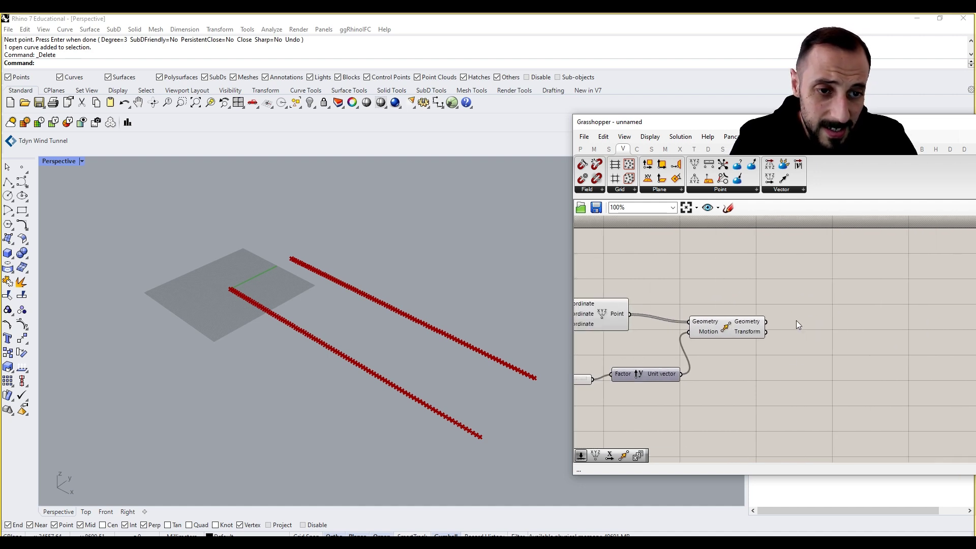
pyautogui.doubleClick(796, 321)
pyautogui.write('line')
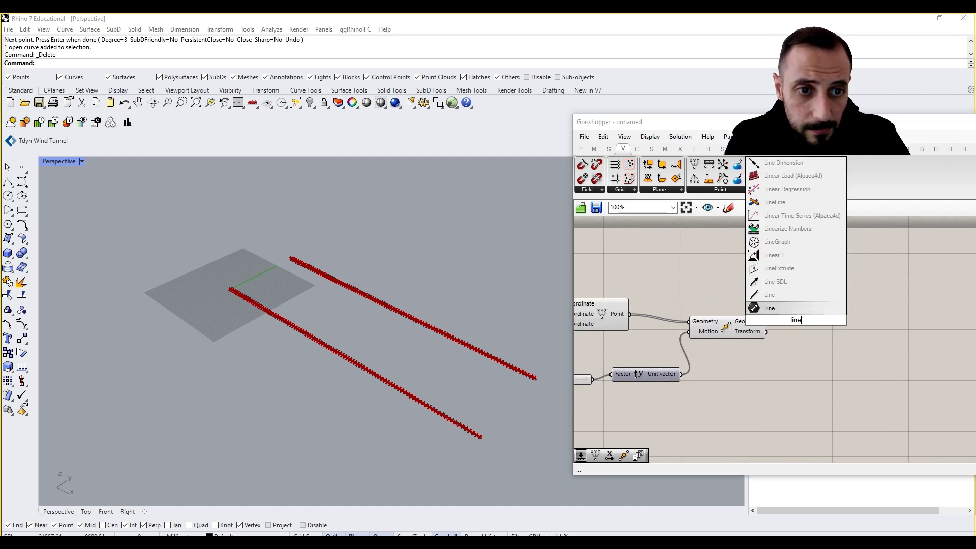
pyautogui.click(773, 297)
pyautogui.moveTo(672, 317); pyautogui.dragTo(828, 316)
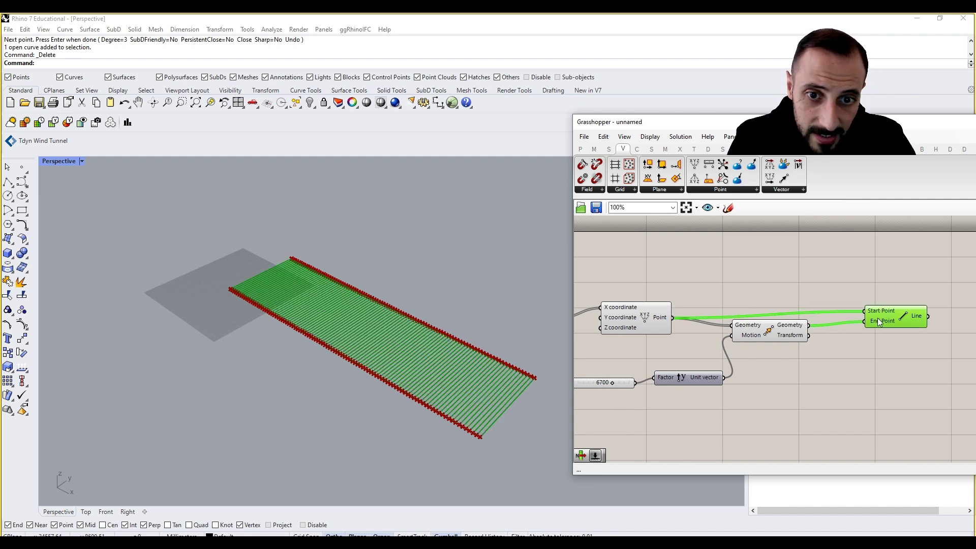
# Add a Loft component and connect the Line output to its Curves input.
pyautogui.click(837, 379)
pyautogui.moveTo(856, 368); pyautogui.dragTo(810, 379, button='right')
pyautogui.doubleClick(812, 380)
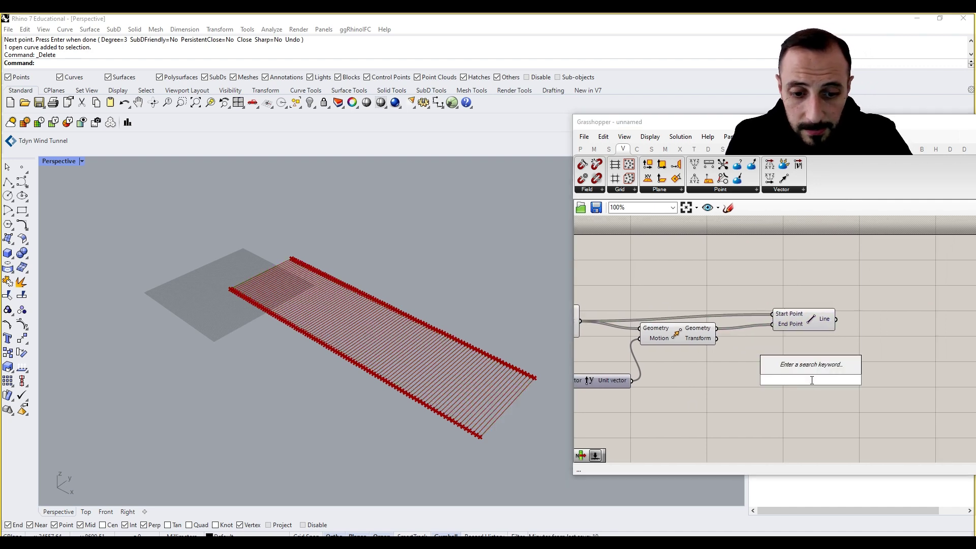
pyautogui.write('loft')
pyautogui.press('Return')
pyautogui.moveTo(812, 377); pyautogui.dragTo(892, 358)
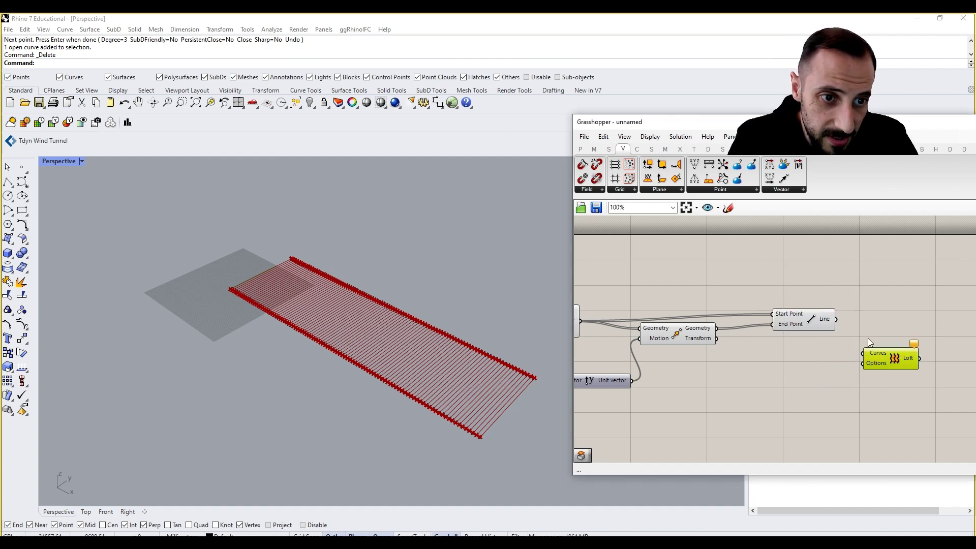
pyautogui.moveTo(836, 320); pyautogui.dragTo(863, 353)
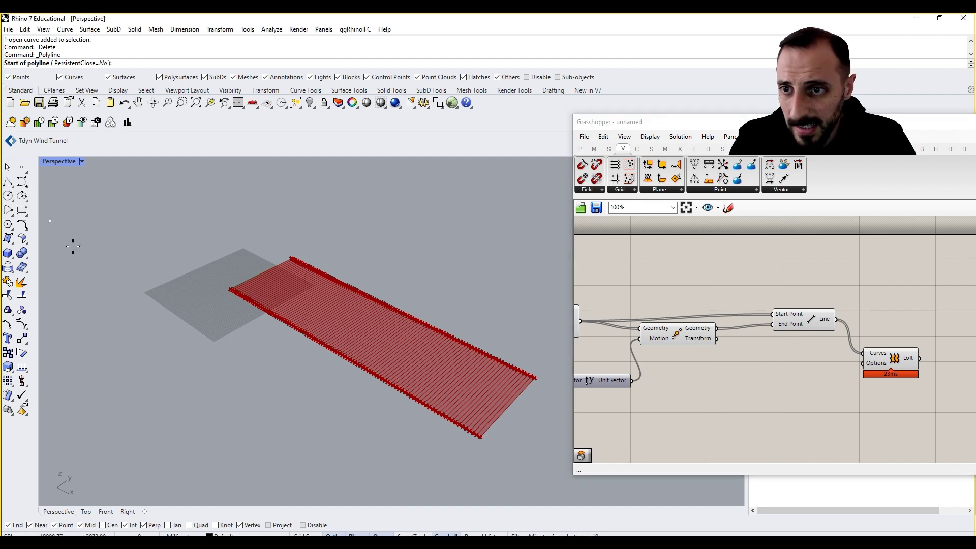
# Draw two separate single-segment polylines in Rhino's Perspective viewport, beside and below the previewed strip of lines.
pyautogui.click(8, 182)
pyautogui.click(103, 374)
pyautogui.click(199, 322)
pyautogui.press('Return')
pyautogui.scroll(-5, 215, 328)
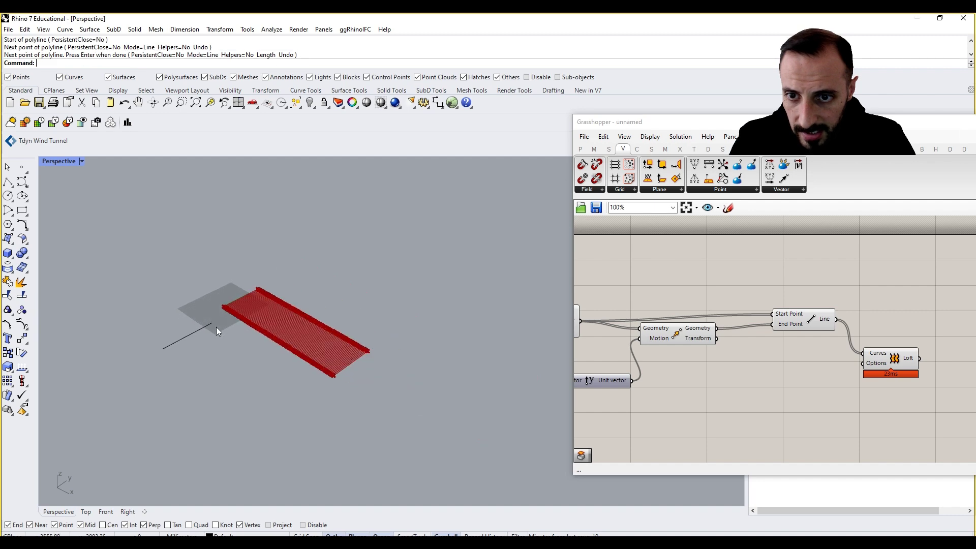
pyautogui.press('Return')
pyautogui.click(254, 409)
pyautogui.moveTo(298, 390); pyautogui.dragTo(261, 404, button='right')
pyautogui.click(319, 381)
pyautogui.press('Return')
# Rotate the second polyline by 90 degrees with the gumball so it stands upright.
pyautogui.click(262, 395)
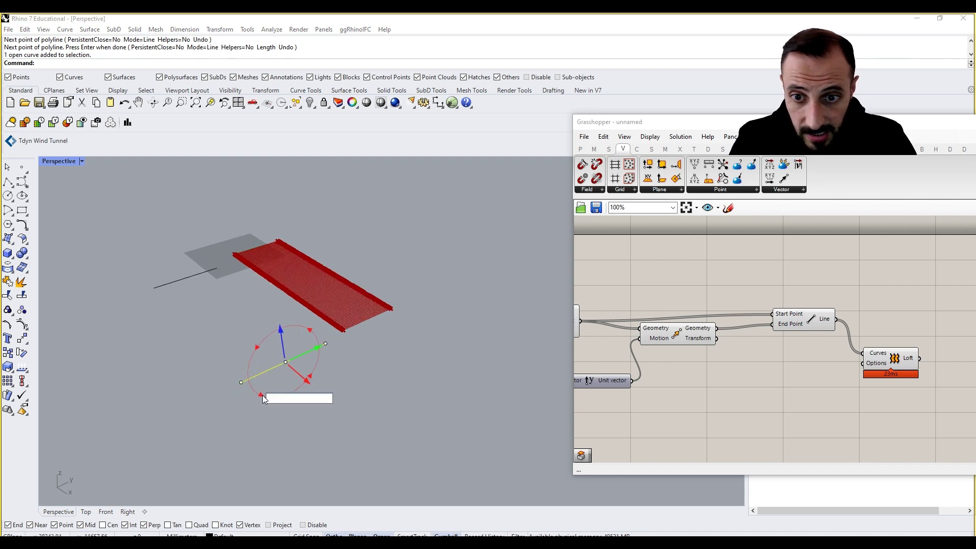
pyautogui.write('90')
pyautogui.press('Return')
pyautogui.click(233, 355)
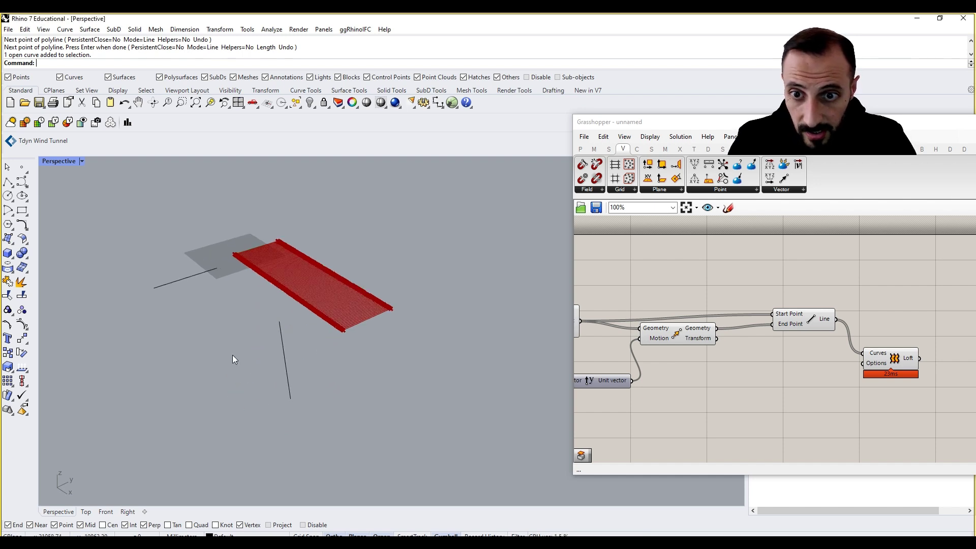
# Loft the two drawn lines with the Normal style and no cross-section simplification.
pyautogui.press('Return')
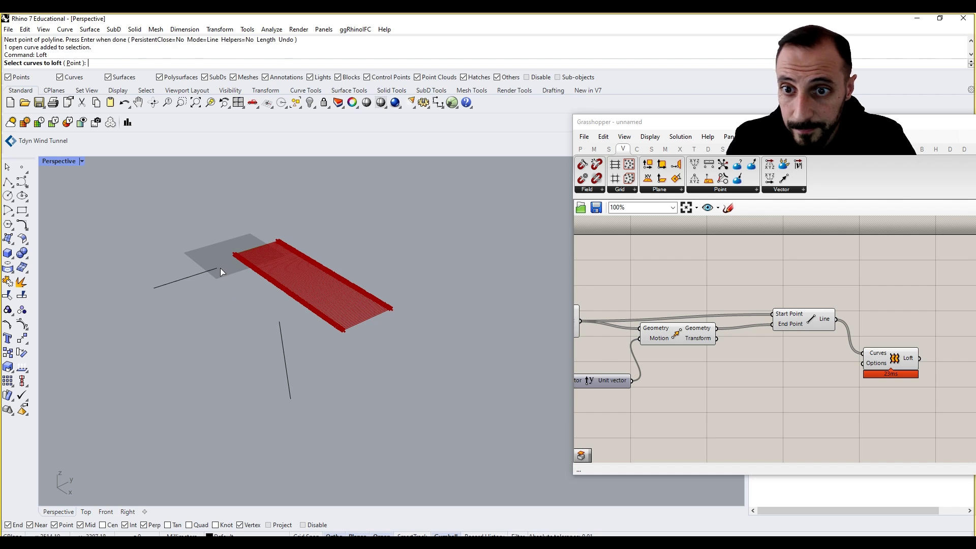
pyautogui.click(211, 270)
pyautogui.click(279, 325)
pyautogui.press('Return')
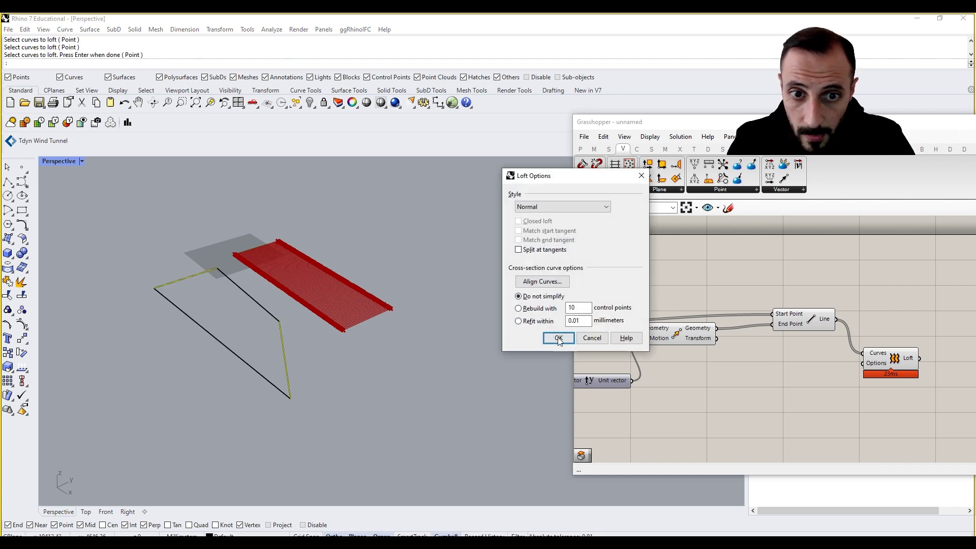
pyautogui.click(559, 339)
# Set the Perspective viewport's display mode to Shaded.
pyautogui.click(67, 162)
pyautogui.click(113, 139)
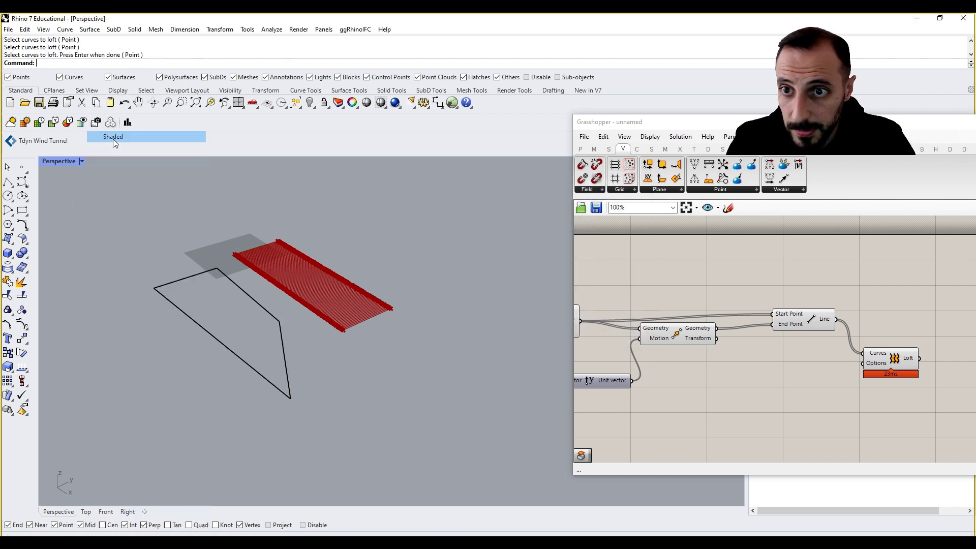
pyautogui.moveTo(224, 315); pyautogui.dragTo(268, 285, button='right')
# Flip the direction of the twisted loft surface.
pyautogui.click(285, 333)
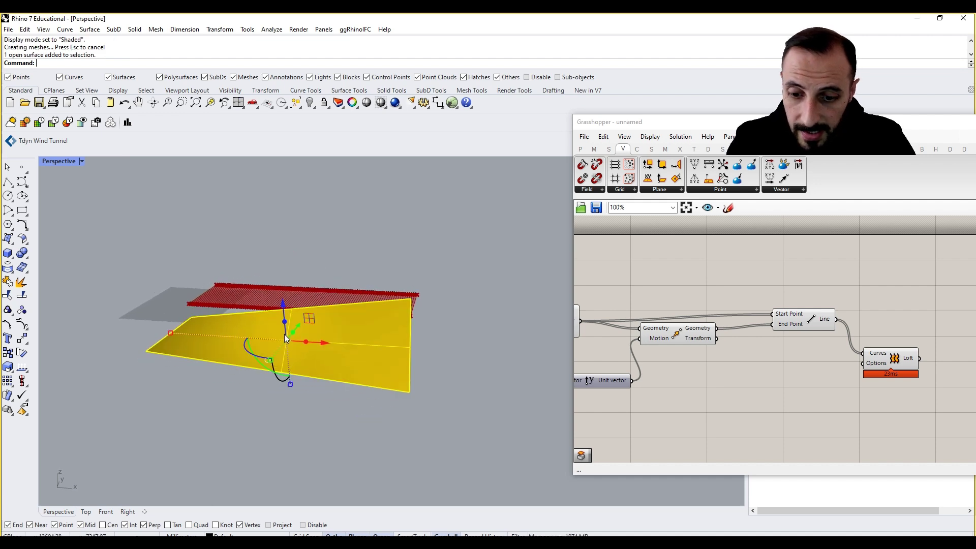
pyautogui.write('flip')
pyautogui.press('Return')
pyautogui.moveTo(284, 334); pyautogui.dragTo(178, 393, button='right')
# Delete the loft surface and the two lines it was built from.
pyautogui.click(224, 349)
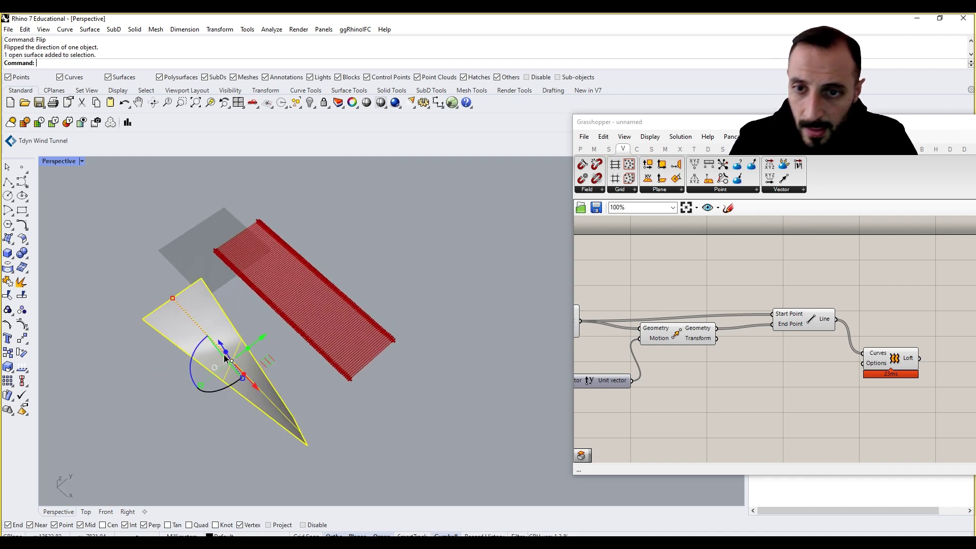
pyautogui.press('Delete')
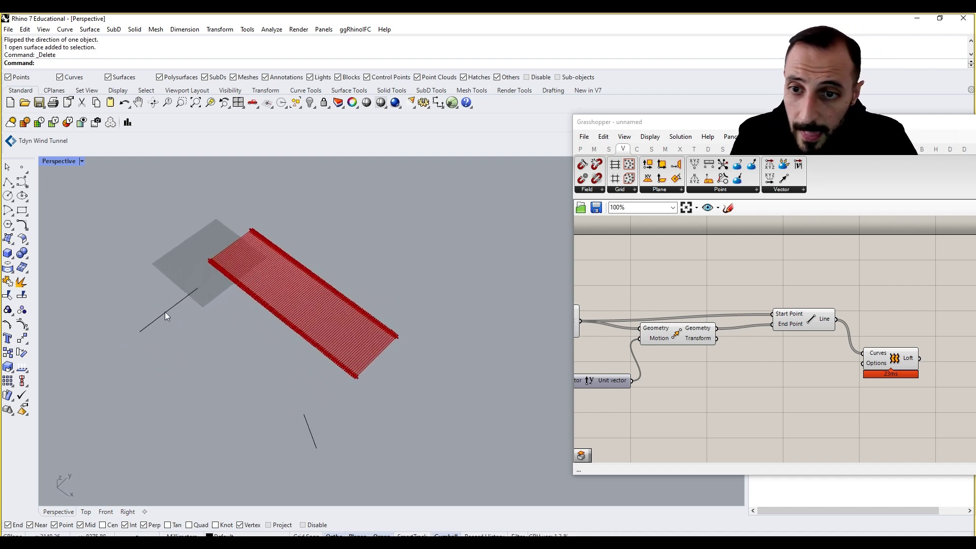
pyautogui.click(165, 311)
pyautogui.press('Delete')
pyautogui.click(301, 434)
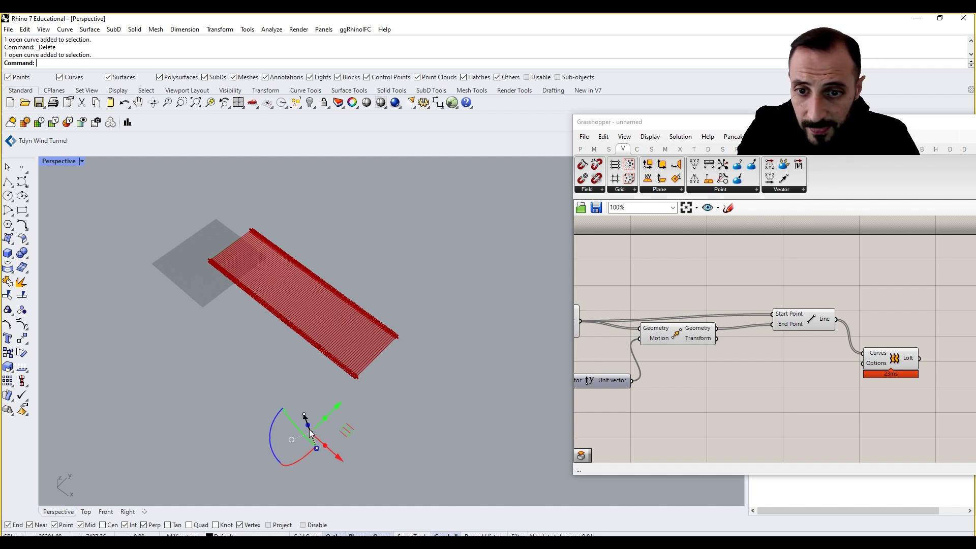
pyautogui.press('Delete')
pyautogui.scroll(4, 267, 282)
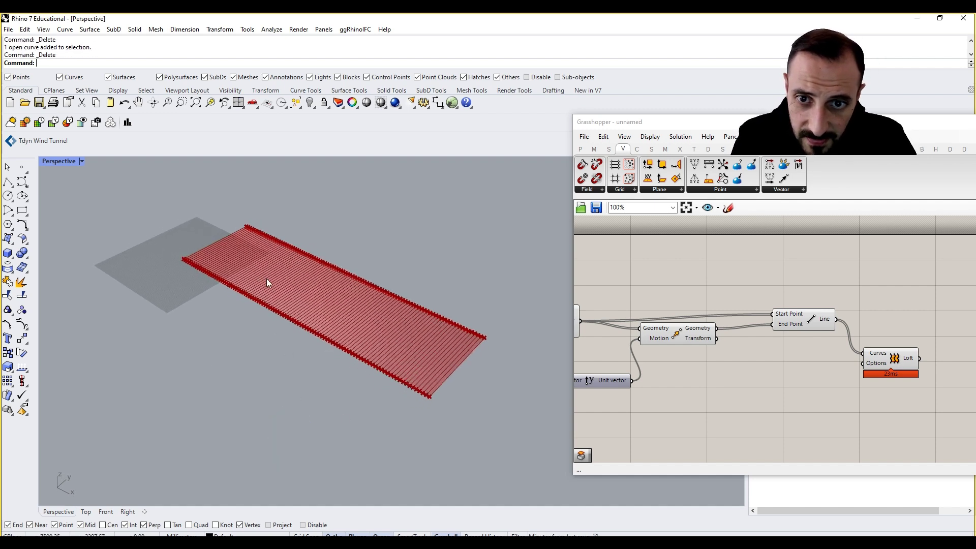
# Shift the Line component slightly upward on the Grasshopper canvas.
pyautogui.click(806, 316)
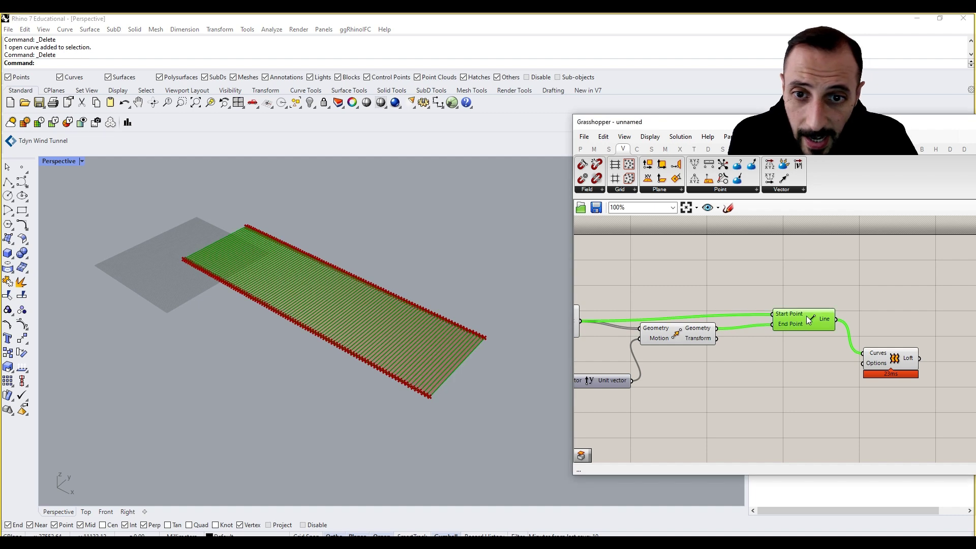
pyautogui.moveTo(689, 323); pyautogui.dragTo(716, 308, button='right')
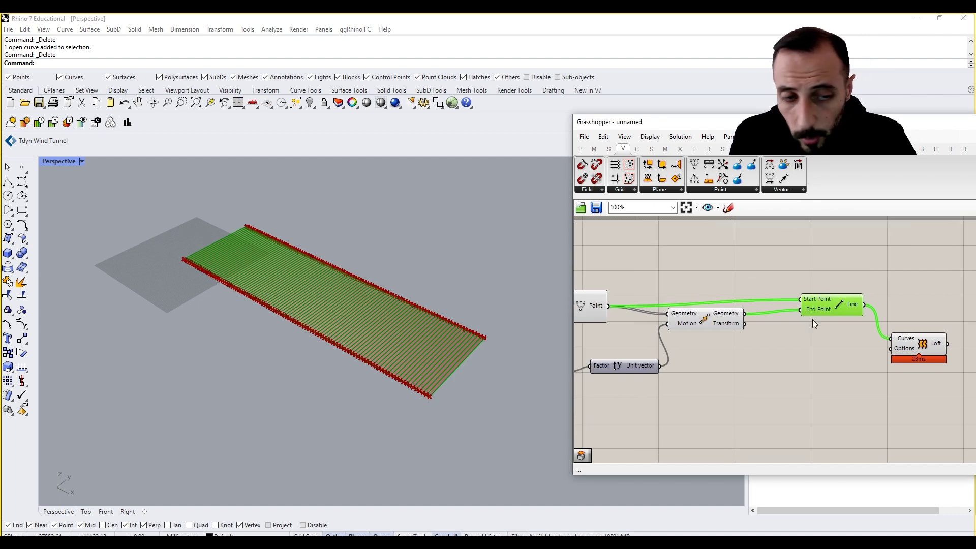
pyautogui.moveTo(833, 314); pyautogui.dragTo(832, 309)
pyautogui.click(834, 270)
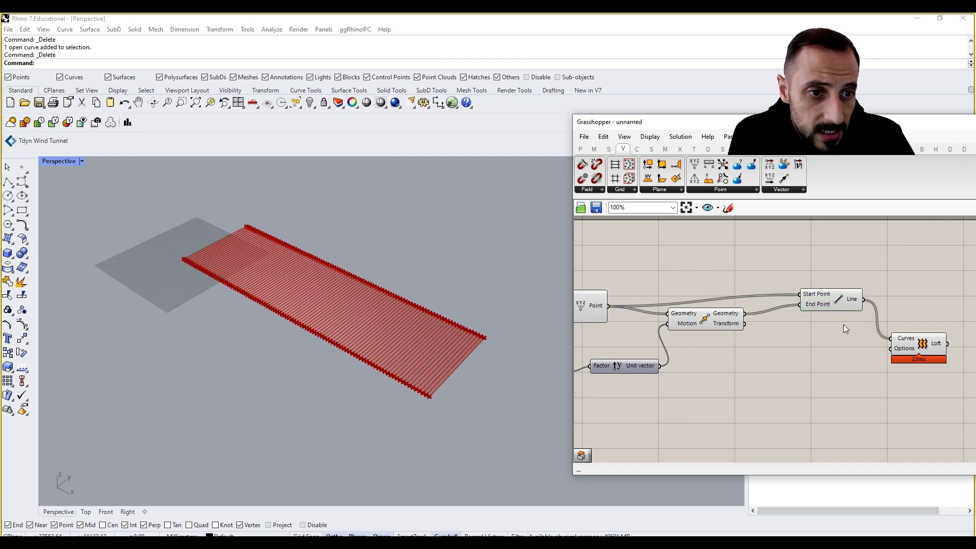
# Delete the Loft component from the Grasshopper canvas.
pyautogui.moveTo(843, 324); pyautogui.dragTo(776, 323, button='right')
pyautogui.moveTo(843, 346); pyautogui.dragTo(875, 331)
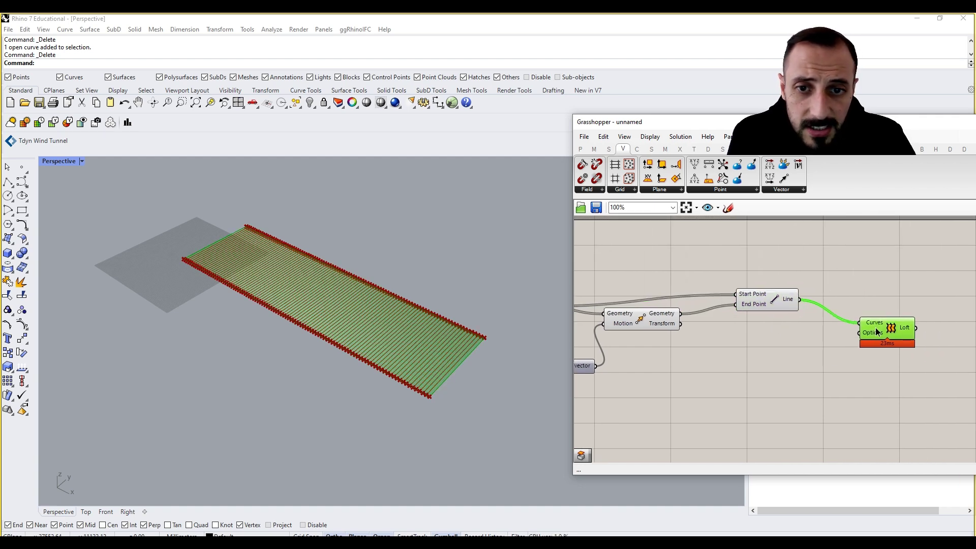
pyautogui.press('Delete')
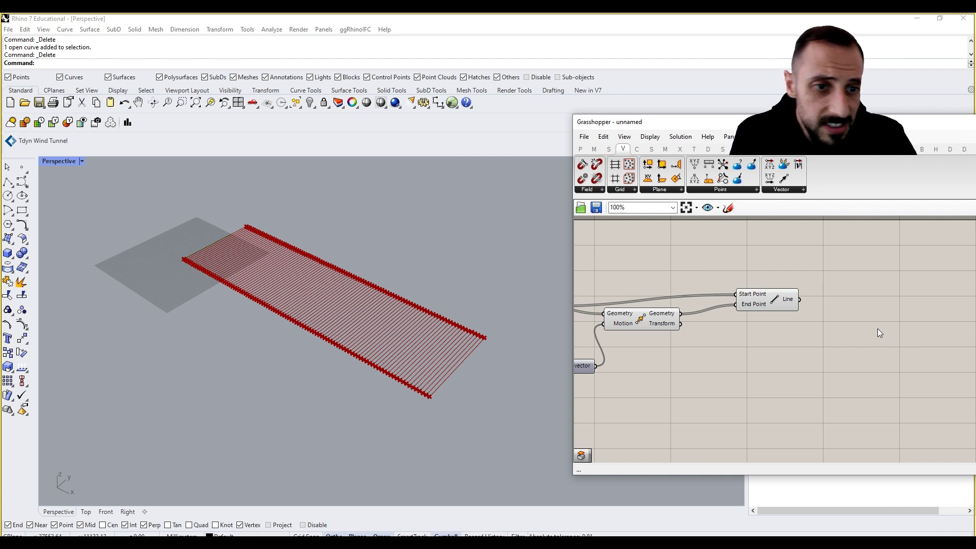
# Reposition the Move component and the Unit Y component with its slider lower, leaving more space beneath the point-to-line connection.
pyautogui.moveTo(730, 336); pyautogui.dragTo(818, 315, button='right')
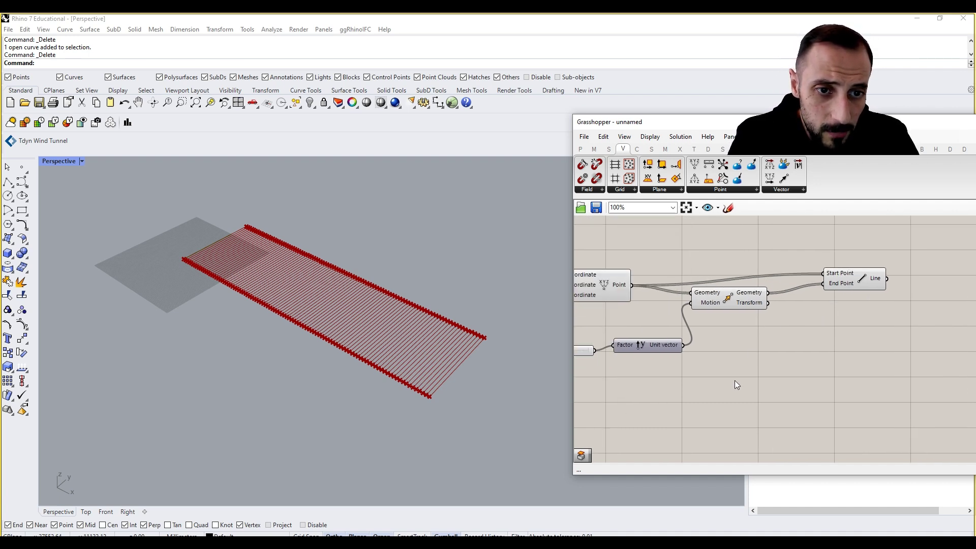
pyautogui.moveTo(742, 388); pyautogui.dragTo(699, 300)
pyautogui.moveTo(708, 304); pyautogui.dragTo(723, 324)
pyautogui.moveTo(725, 336); pyautogui.dragTo(795, 318, button='right')
pyautogui.moveTo(732, 365); pyautogui.dragTo(651, 332)
pyautogui.moveTo(713, 327); pyautogui.dragTo(699, 346)
pyautogui.click(881, 349)
pyautogui.moveTo(849, 350); pyautogui.dragTo(792, 357, button='right')
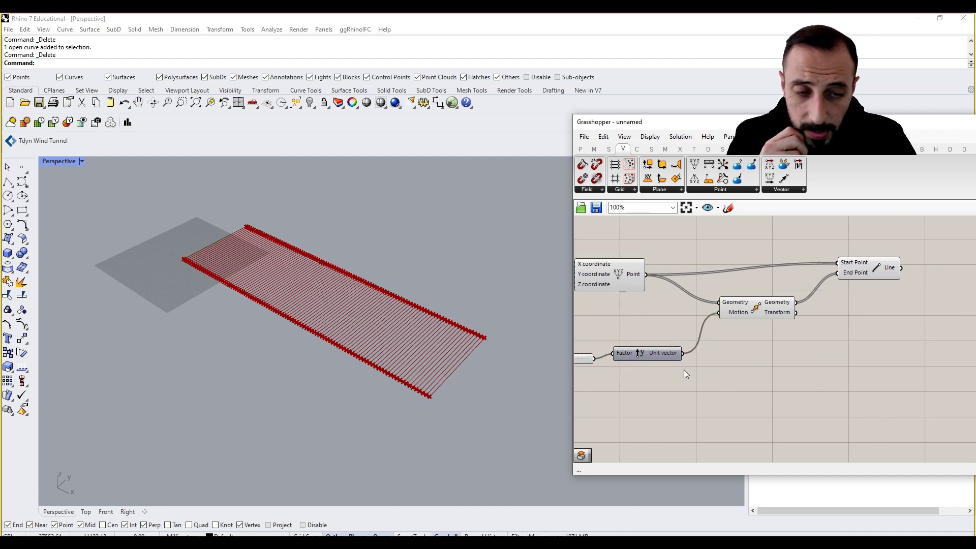
# Review the definition from the Series sliders to the Line component, checking the lines it outputs against the Series count.
pyautogui.moveTo(712, 367); pyautogui.dragTo(780, 370, button='right')
pyautogui.scroll(-3, 811, 361)
pyautogui.scroll(1, 638, 333)
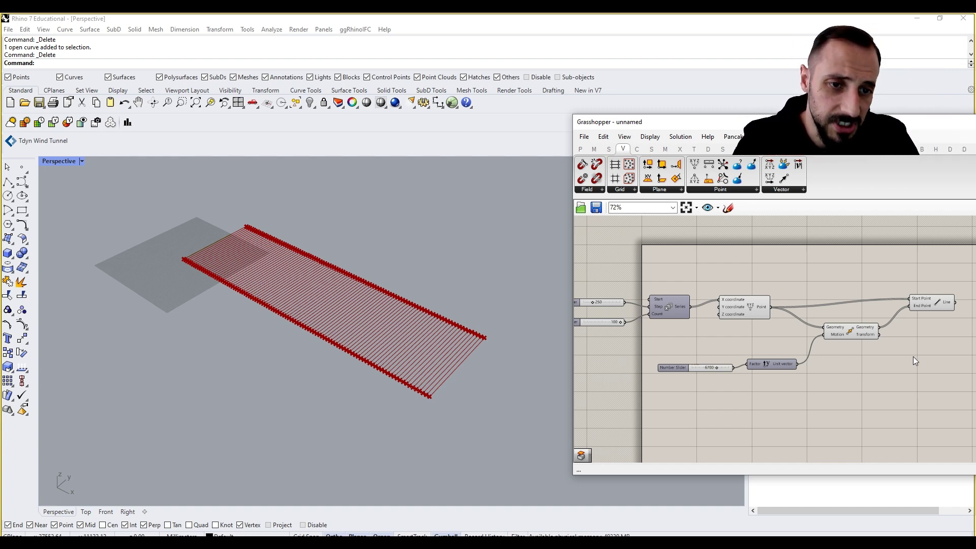
pyautogui.moveTo(913, 356); pyautogui.dragTo(806, 383, button='right')
pyautogui.moveTo(816, 346); pyautogui.dragTo(876, 330, button='right')
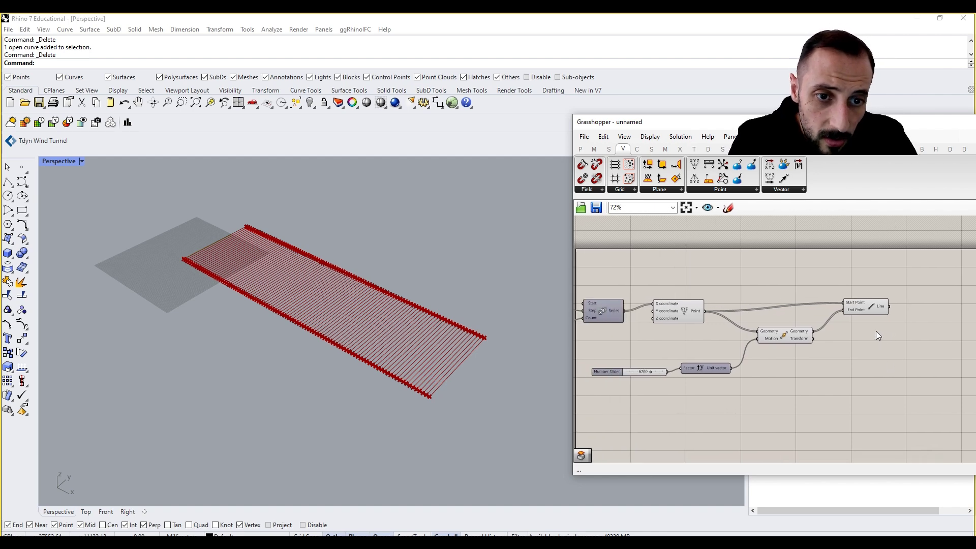
pyautogui.moveTo(879, 308)
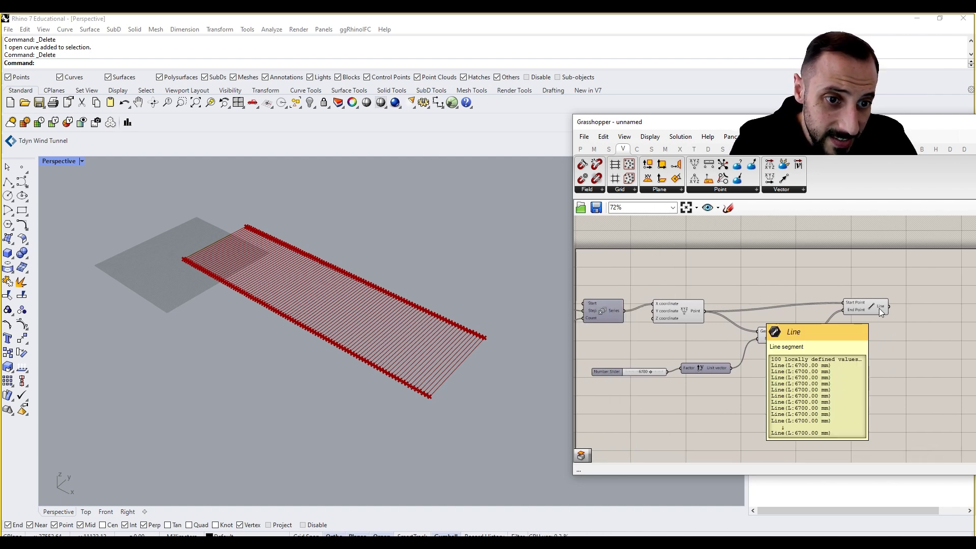
pyautogui.moveTo(840, 353); pyautogui.dragTo(883, 325, button='right')
pyautogui.scroll(2, 667, 306)
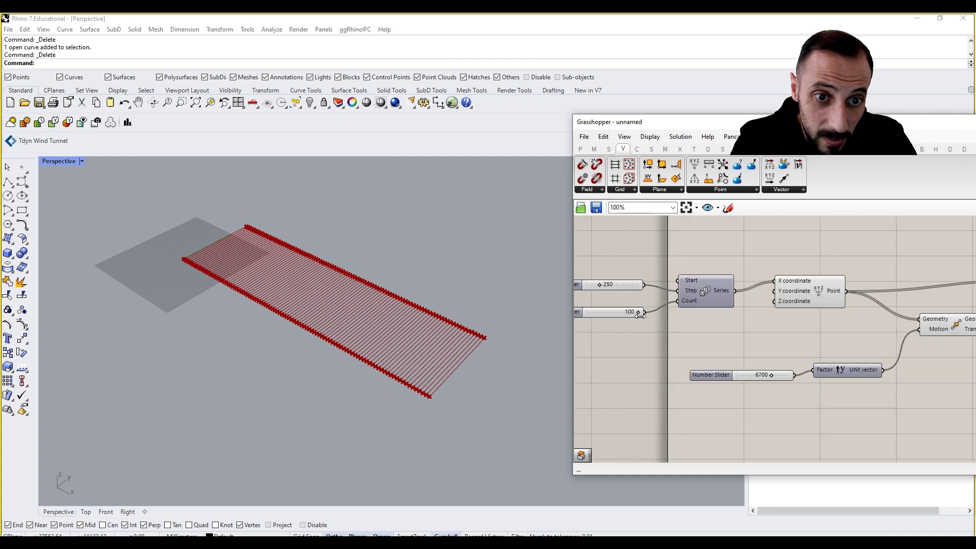
pyautogui.scroll(-1, 626, 316)
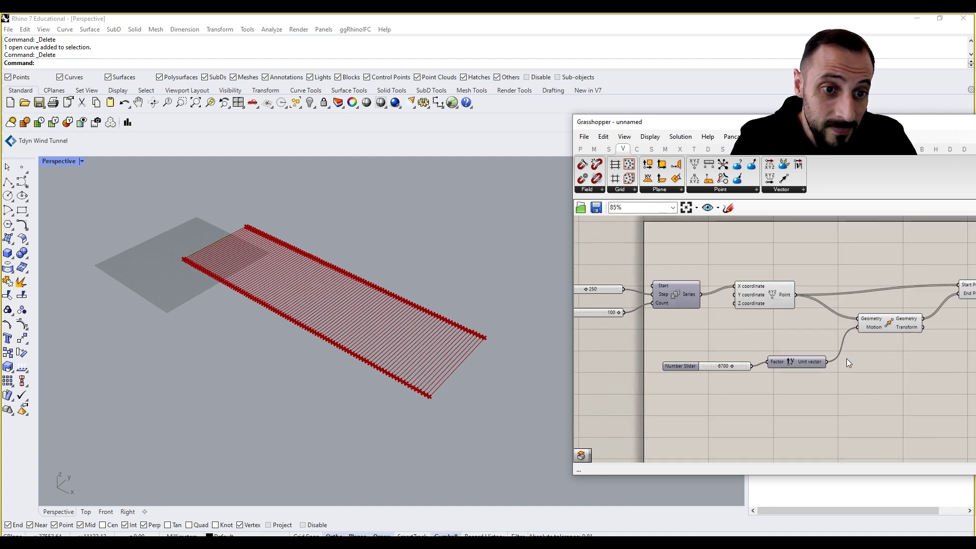
# Add a Division component below the Line component.
pyautogui.doubleClick(910, 347)
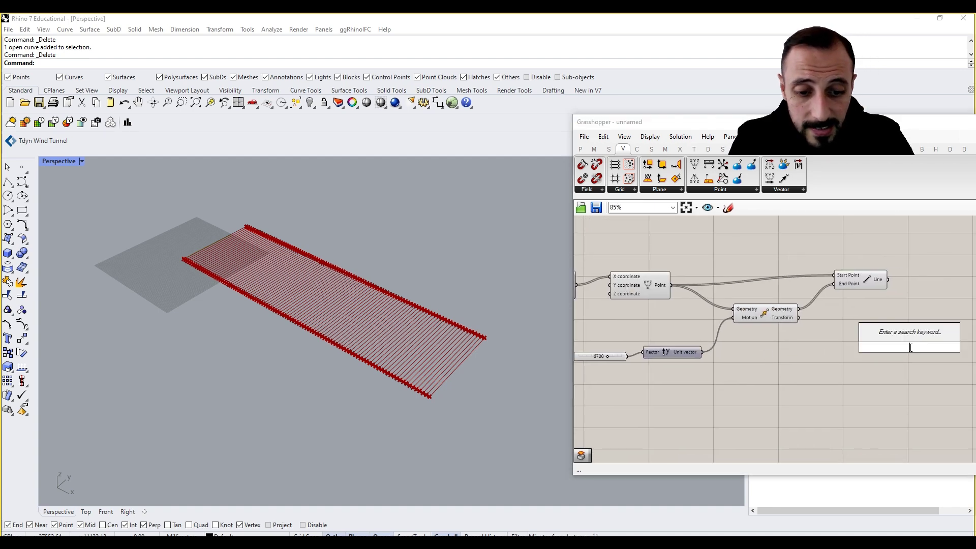
pyautogui.rightClick(834, 351)
pyautogui.doubleClick(811, 351)
pyautogui.write('divis')
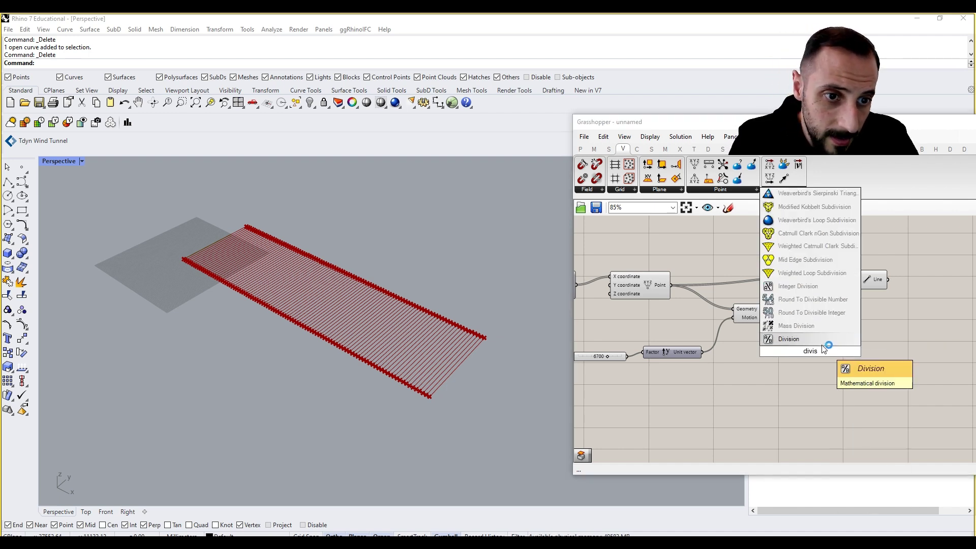
pyautogui.press('Return')
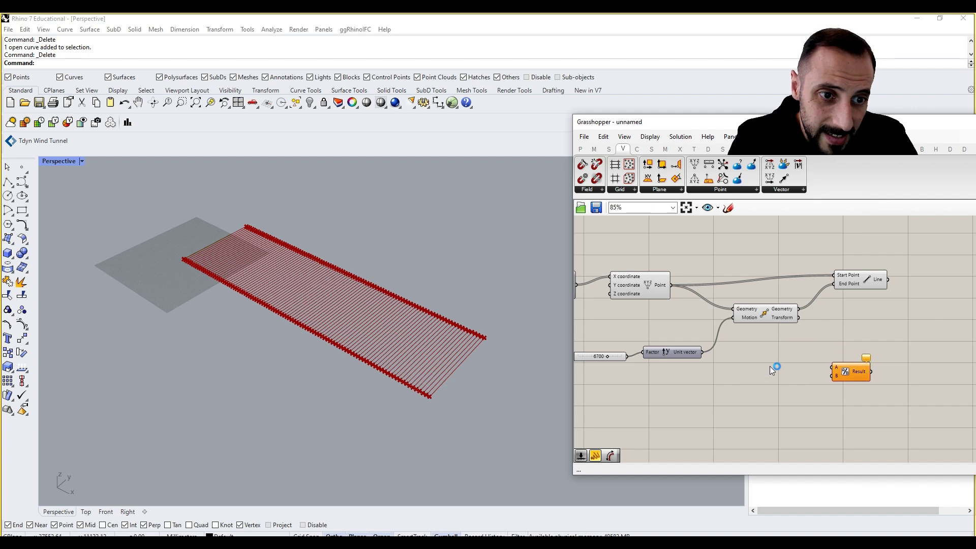
pyautogui.doubleClick(770, 366)
pyautogui.write('90')
pyautogui.press('Return')
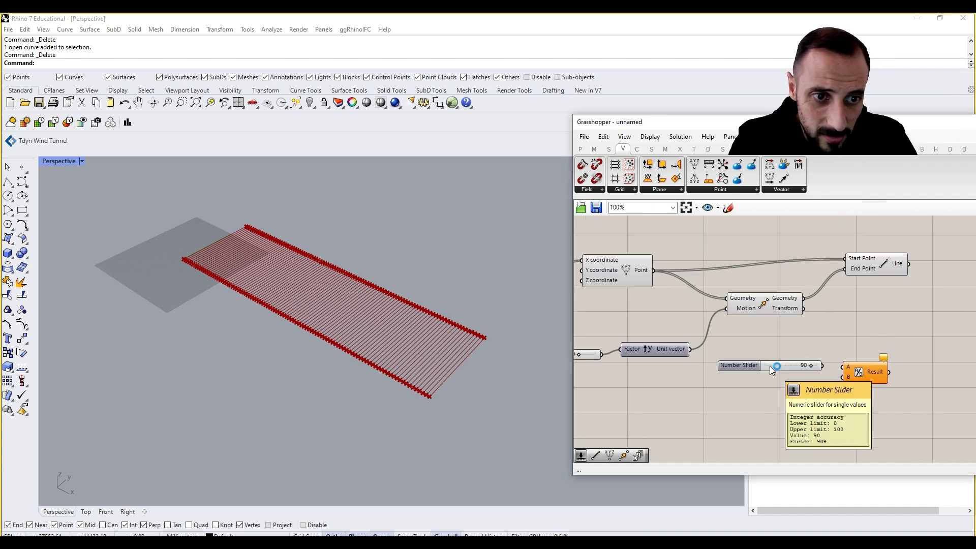
# Add a number slider with value 360 in place of the 90 slider and connect it to the Division component's A input.
pyautogui.scroll(1, 770, 366)
pyautogui.doubleClick(744, 398)
pyautogui.write('360')
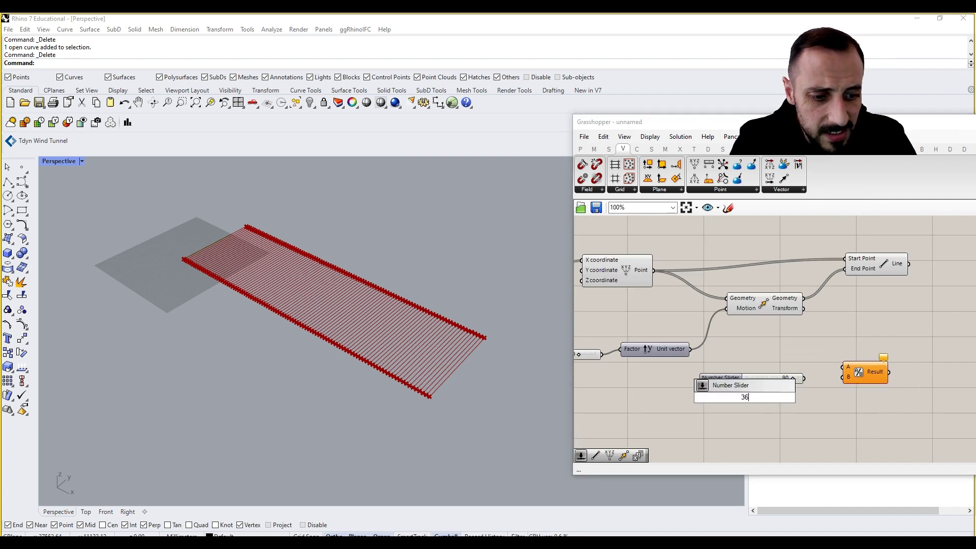
pyautogui.press('Return')
pyautogui.click(762, 377)
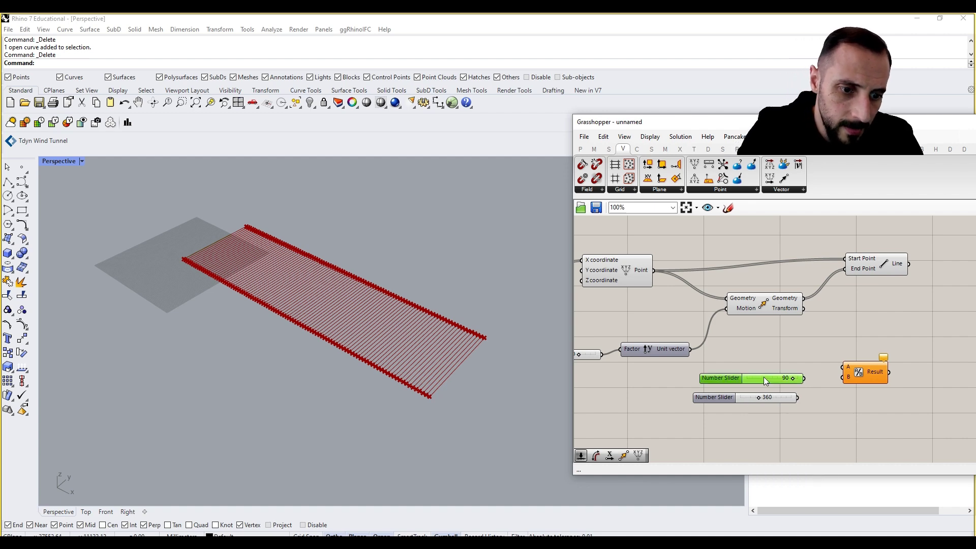
pyautogui.press('Delete')
pyautogui.moveTo(793, 397); pyautogui.dragTo(841, 367)
# Connect the slider that feeds the Series Count to the Division component's B input.
pyautogui.moveTo(814, 383); pyautogui.dragTo(867, 381, button='right')
pyautogui.scroll(-3, 866, 382)
pyautogui.scroll(2, 678, 349)
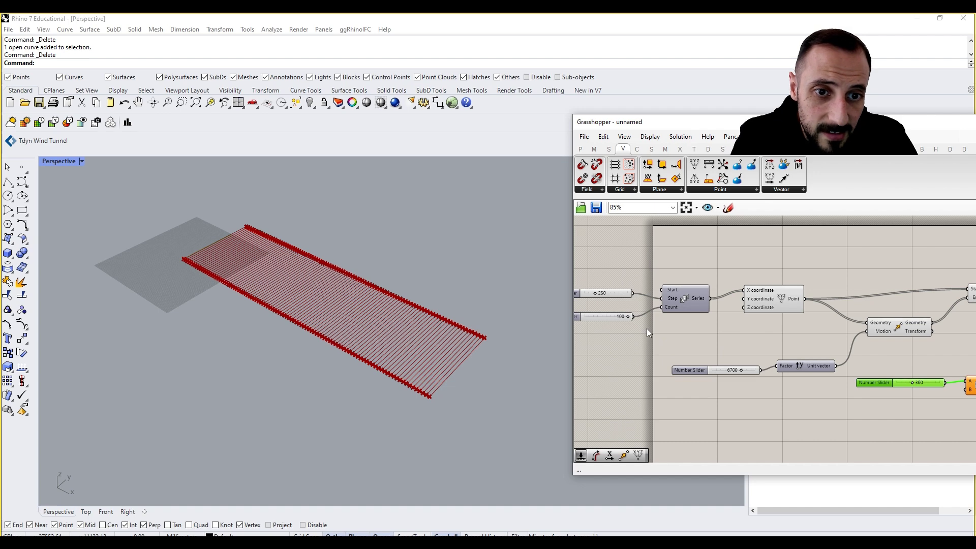
pyautogui.moveTo(635, 318); pyautogui.dragTo(889, 377)
pyautogui.scroll(-2, 666, 340)
pyautogui.scroll(2, 752, 376)
pyautogui.moveTo(888, 377); pyautogui.dragTo(766, 371, button='right')
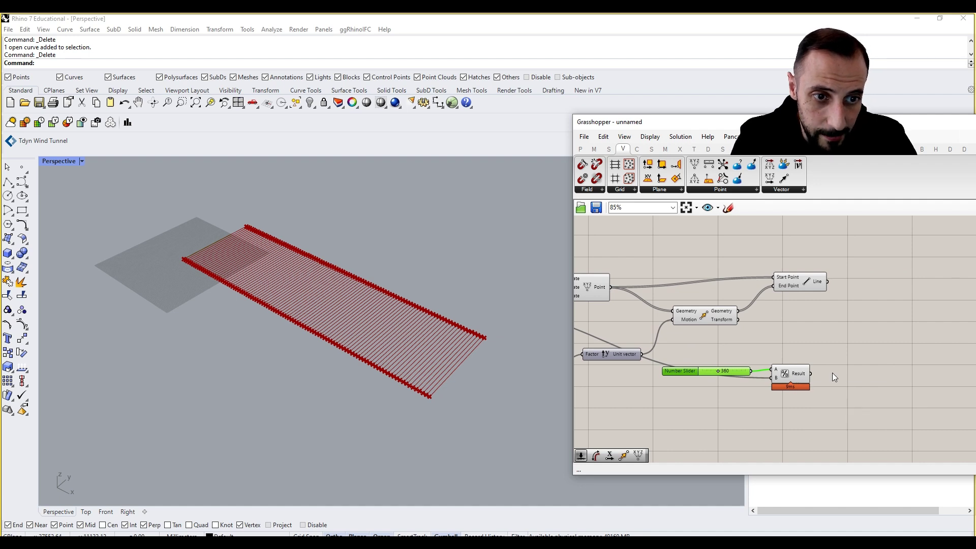
# Add a second Series component beside the Division component and connect the division result to its Step input.
pyautogui.click(845, 375)
pyautogui.doubleClick(845, 371)
pyautogui.write('ser')
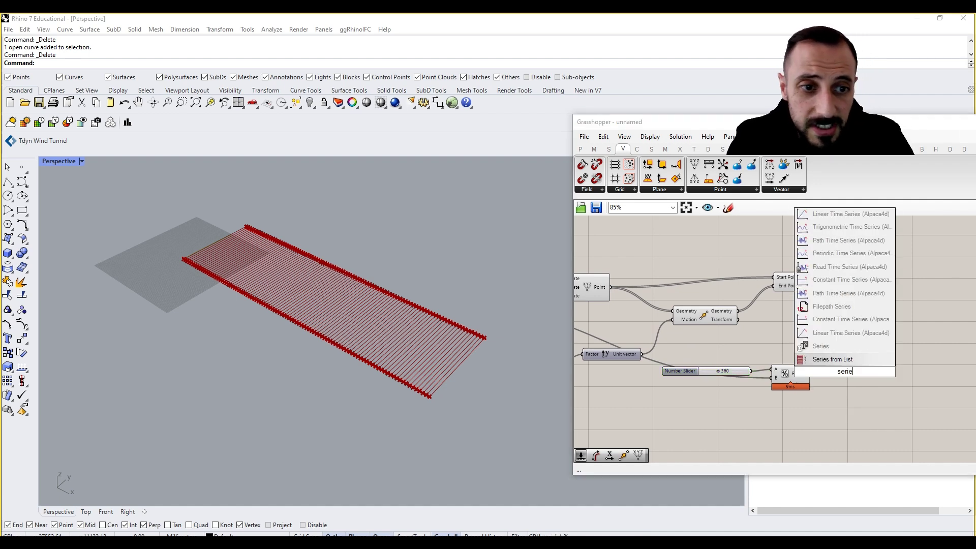
pyautogui.click(830, 347)
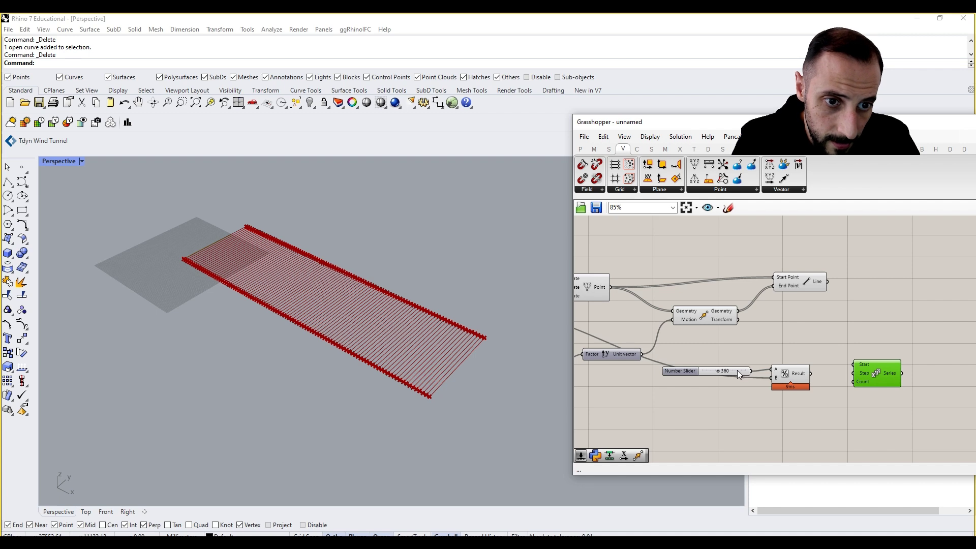
pyautogui.moveTo(738, 373); pyautogui.dragTo(738, 365)
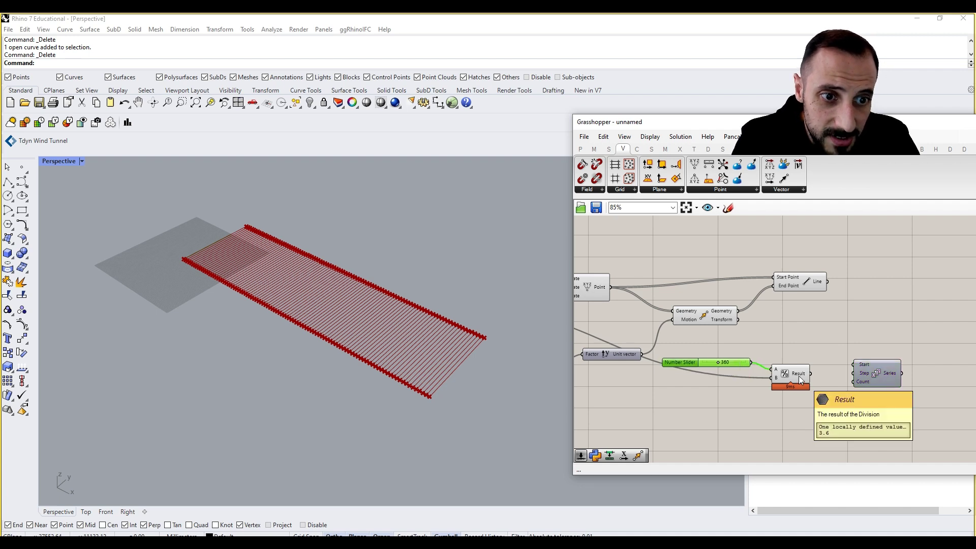
pyautogui.moveTo(811, 374); pyautogui.dragTo(846, 376)
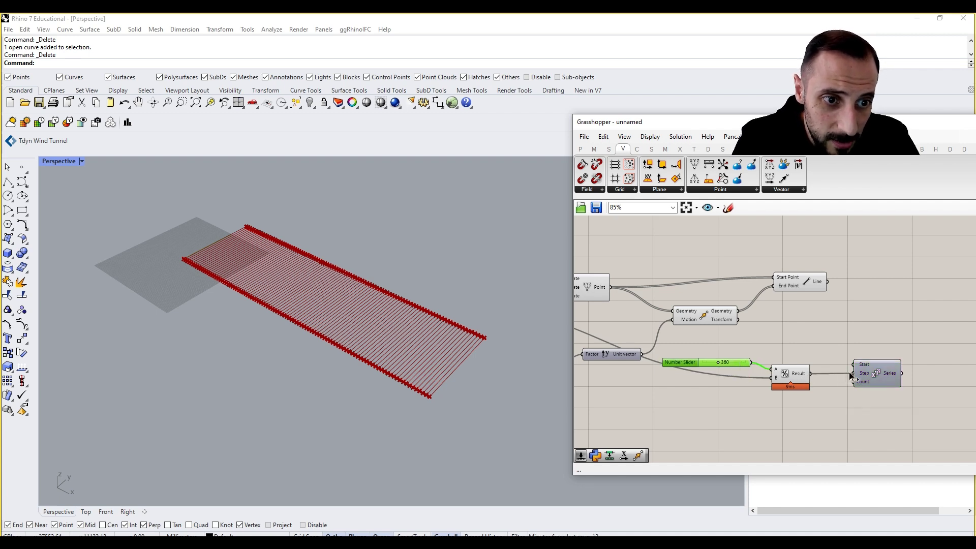
# Connect the slider that feeds the first Series Count to the new Series component's Count input and check the resulting series.
pyautogui.scroll(-2, 805, 387)
pyautogui.moveTo(805, 387); pyautogui.dragTo(864, 393, button='right')
pyautogui.scroll(2, 620, 335)
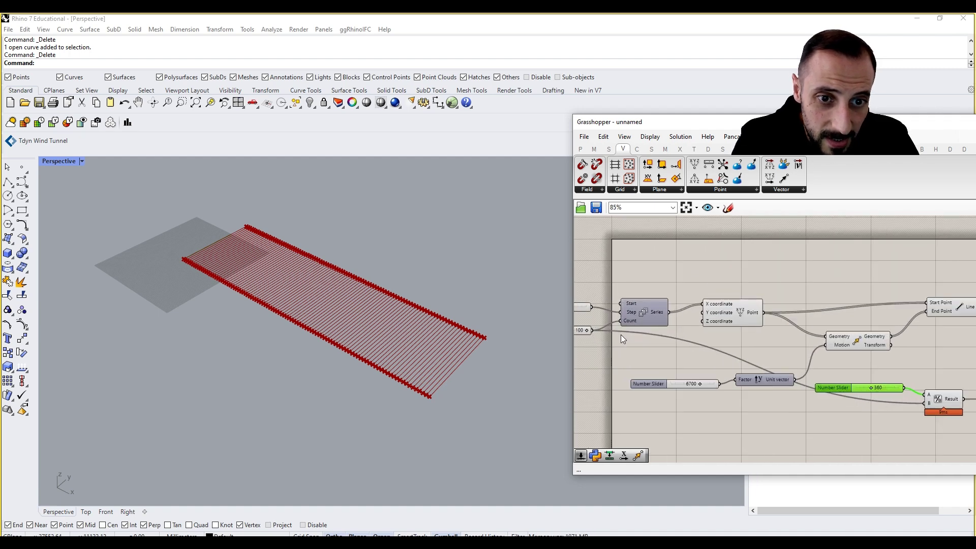
pyautogui.moveTo(621, 335); pyautogui.dragTo(665, 338, button='right')
pyautogui.scroll(-2, 640, 334)
pyautogui.scroll(2, 843, 368)
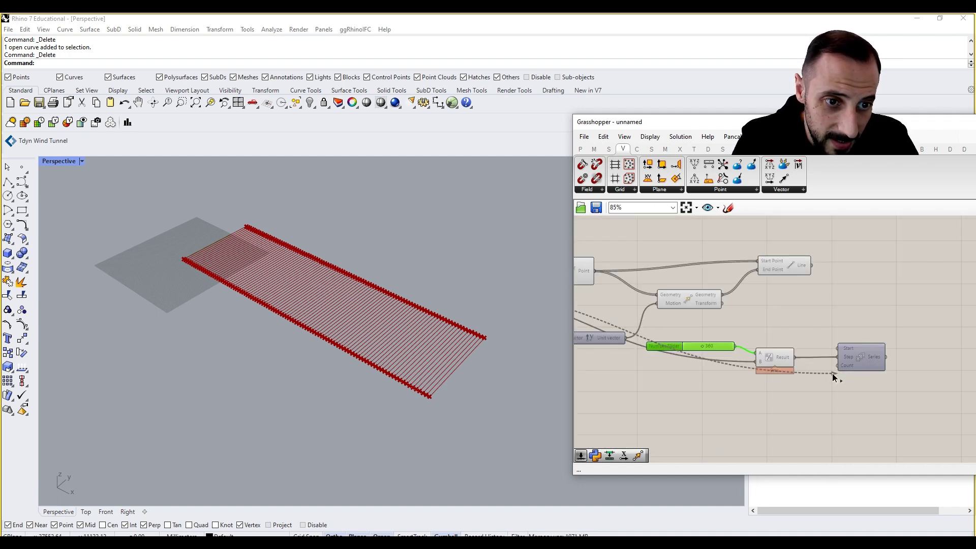
pyautogui.moveTo(869, 356)
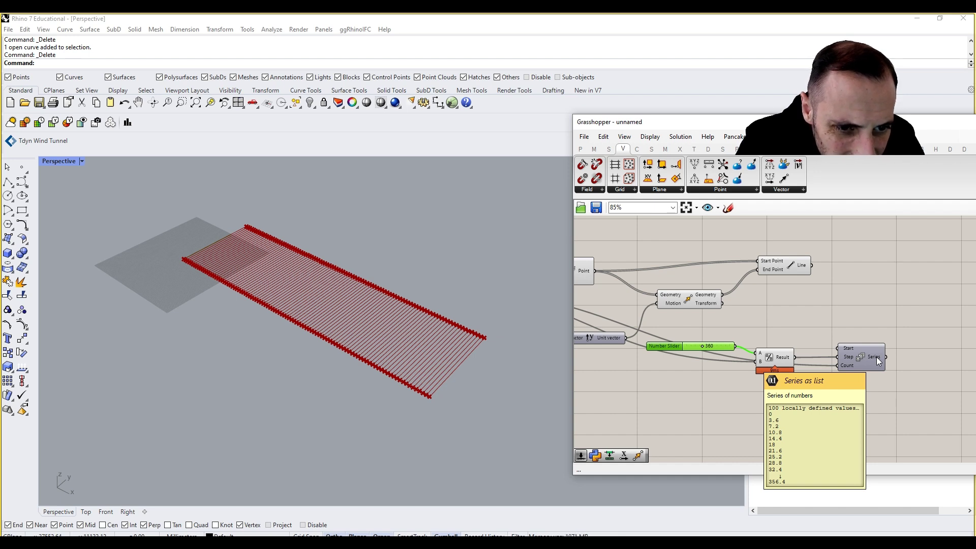
# Add an Addition component below the Division component and connect its result to the new Series component's Count input.
pyautogui.moveTo(782, 361); pyautogui.dragTo(782, 350)
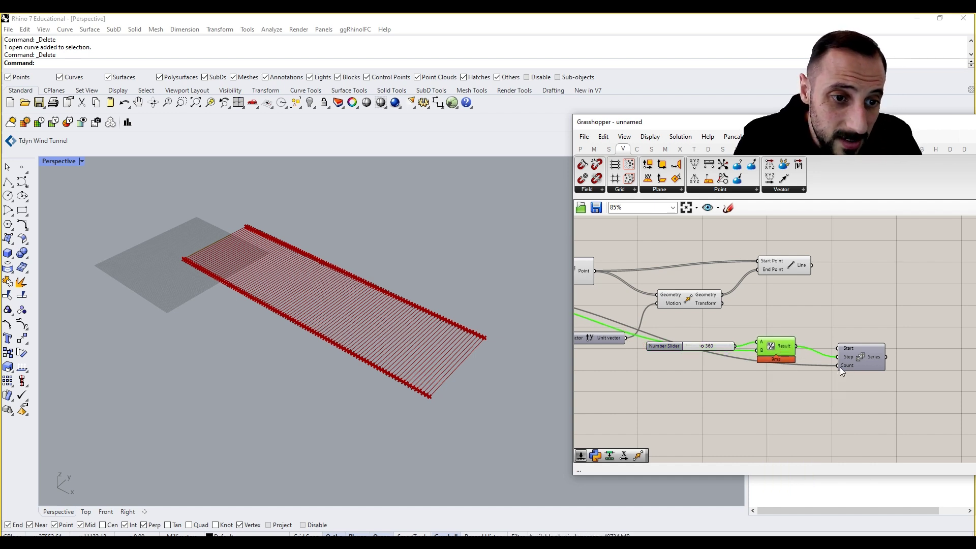
pyautogui.doubleClick(771, 404)
pyautogui.write('add')
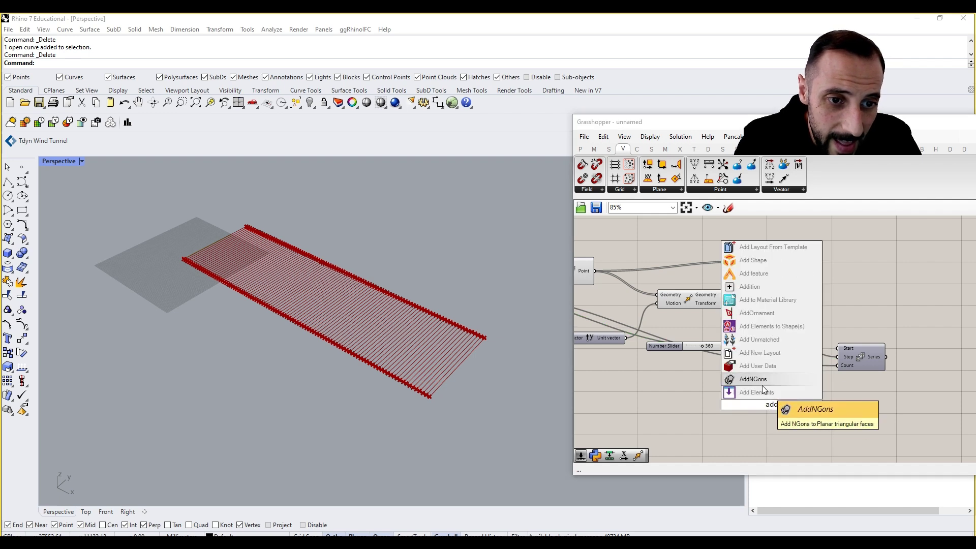
pyautogui.click(751, 289)
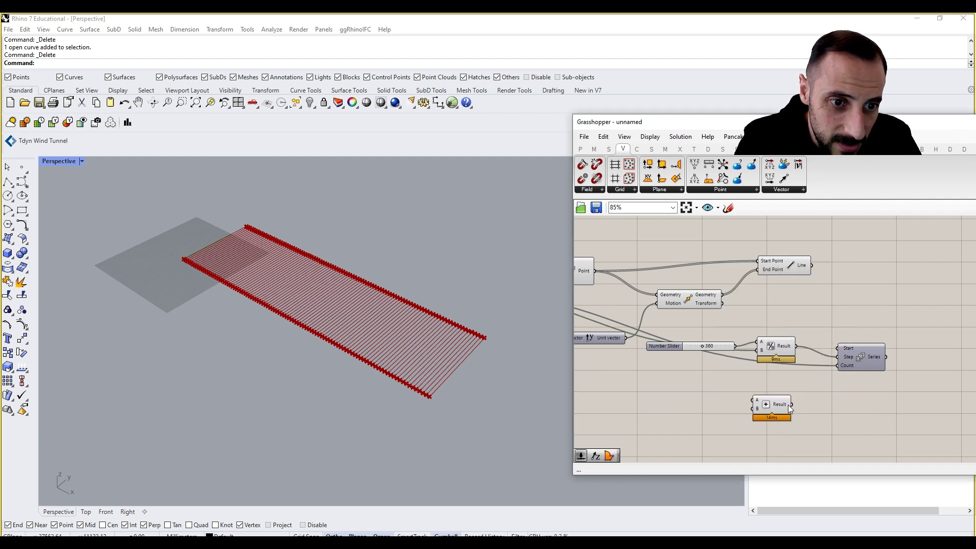
pyautogui.moveTo(819, 382); pyautogui.dragTo(831, 371)
# Add a panel containing 1 and connect it to the Addition component's B input.
pyautogui.doubleClick(727, 401)
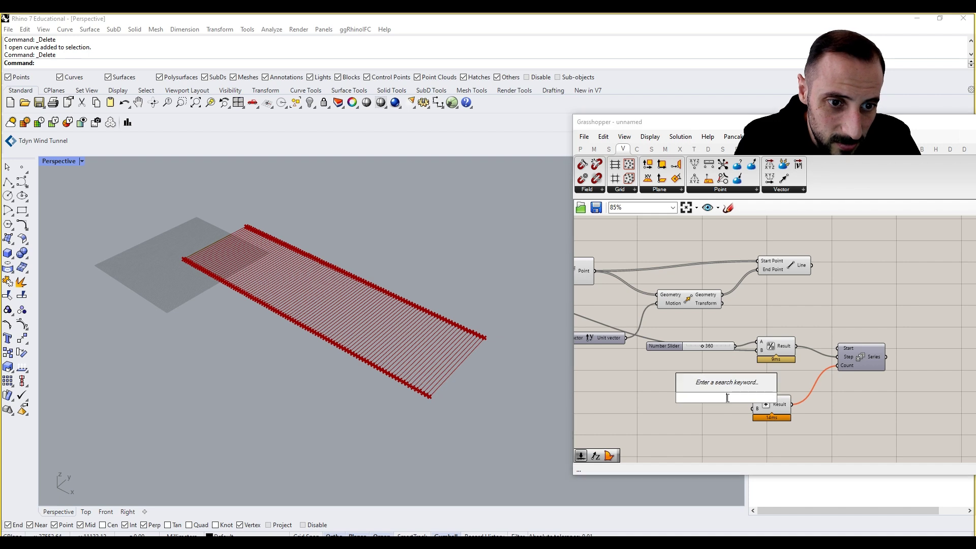
pyautogui.write('panel')
pyautogui.press('Return')
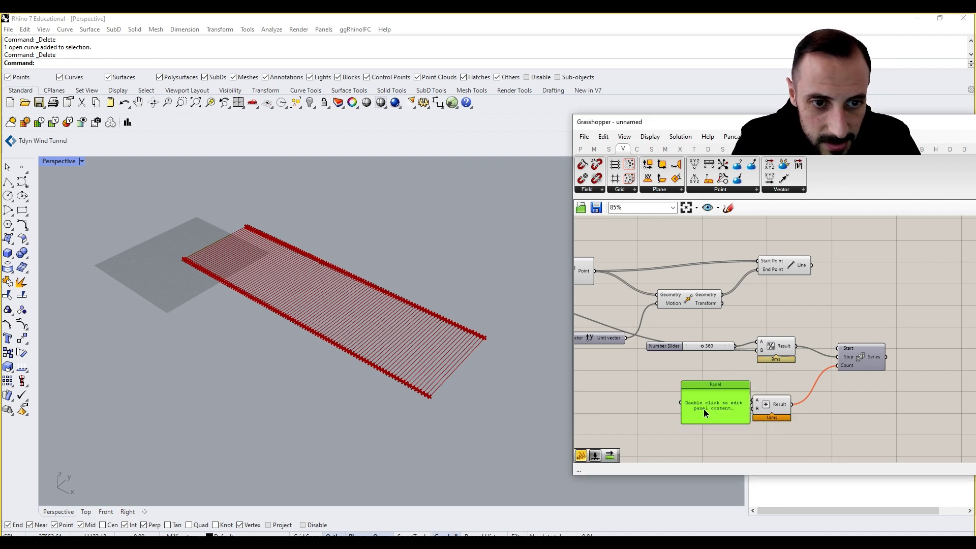
pyautogui.doubleClick(710, 415)
pyautogui.write('1')
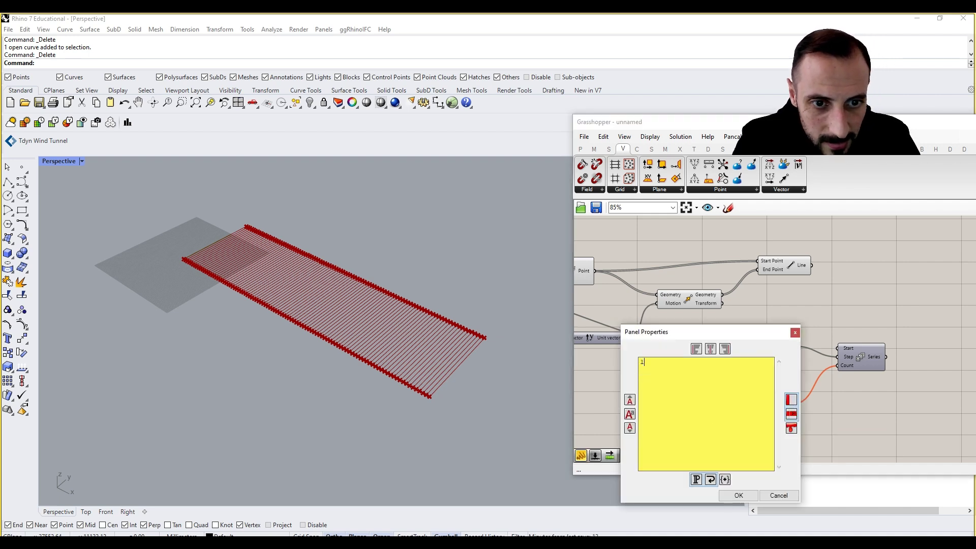
pyautogui.click(731, 494)
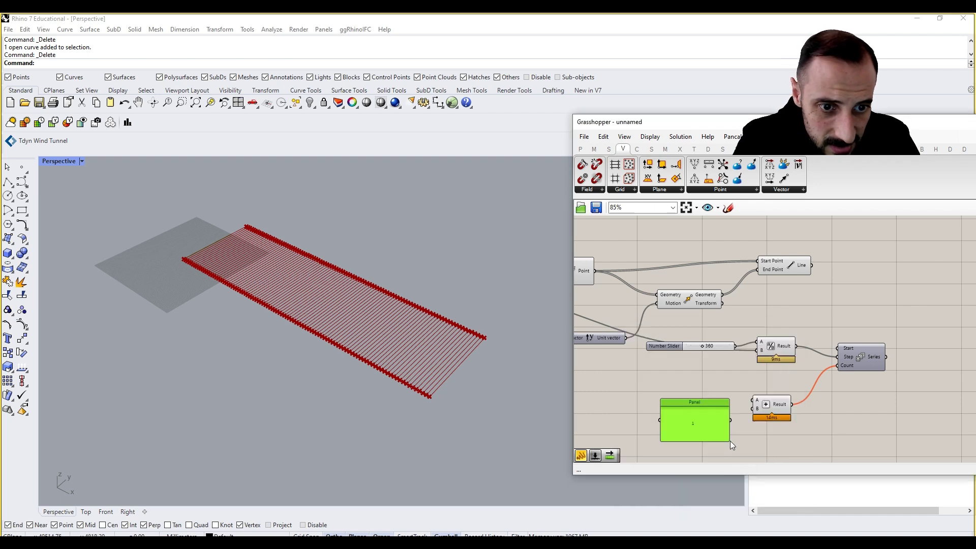
pyautogui.moveTo(730, 441); pyautogui.dragTo(754, 408)
# Connect the slider that feeds the first Series Count to the Addition component's A input.
pyautogui.scroll(-2, 702, 402)
pyautogui.moveTo(616, 349); pyautogui.dragTo(856, 429)
pyautogui.moveTo(876, 425); pyautogui.dragTo(746, 431, button='right')
pyautogui.scroll(2, 816, 378)
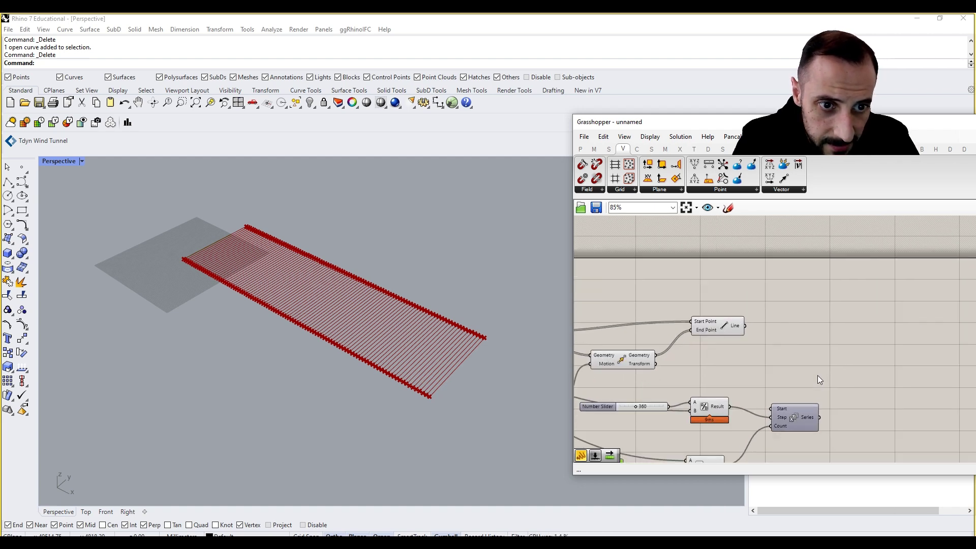
# Add a Rotate component beyond the Line component and connect the Line output to its Geometry input.
pyautogui.moveTo(722, 328); pyautogui.dragTo(728, 327)
pyautogui.click(807, 343)
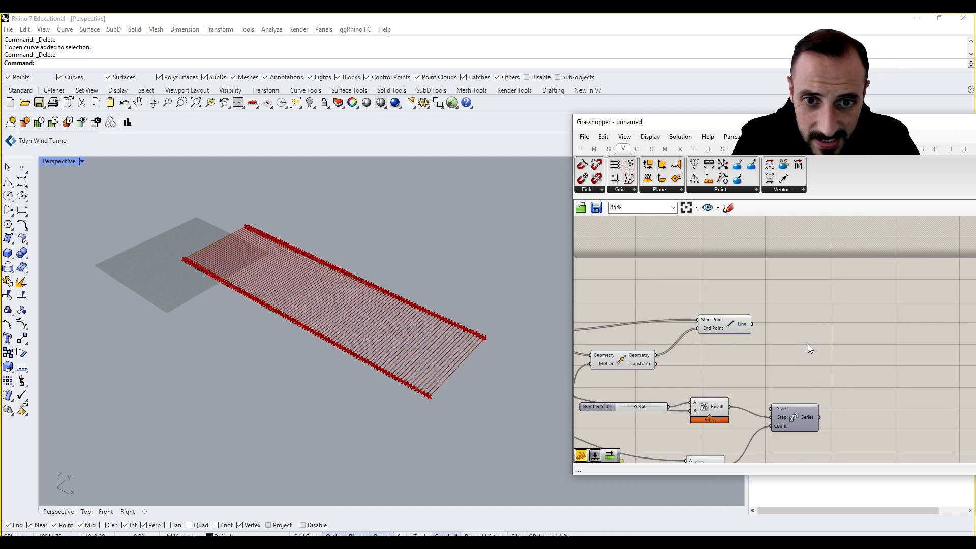
pyautogui.moveTo(774, 354); pyautogui.dragTo(913, 336, button='right')
pyautogui.click(661, 312)
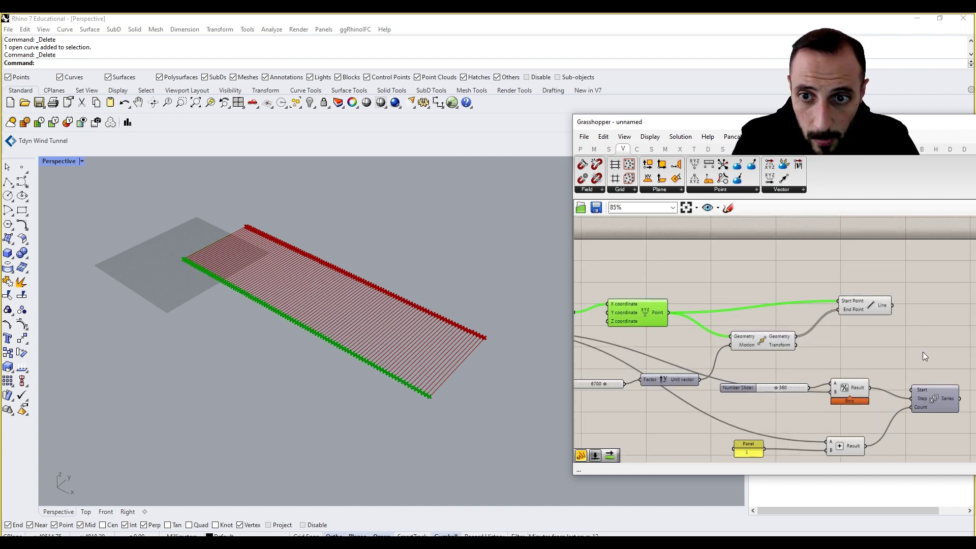
pyautogui.moveTo(877, 324); pyautogui.dragTo(752, 314, button='right')
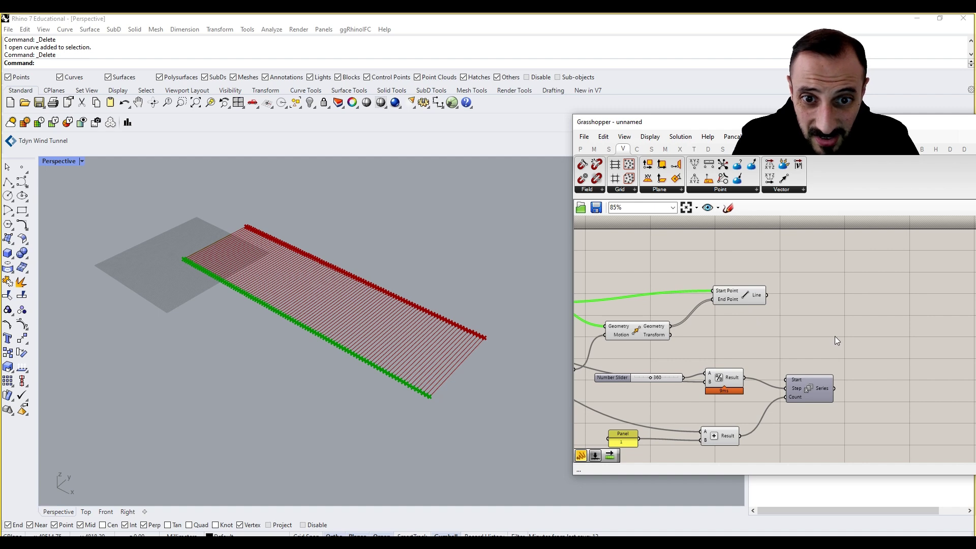
pyautogui.doubleClick(864, 321)
pyautogui.write('ro')
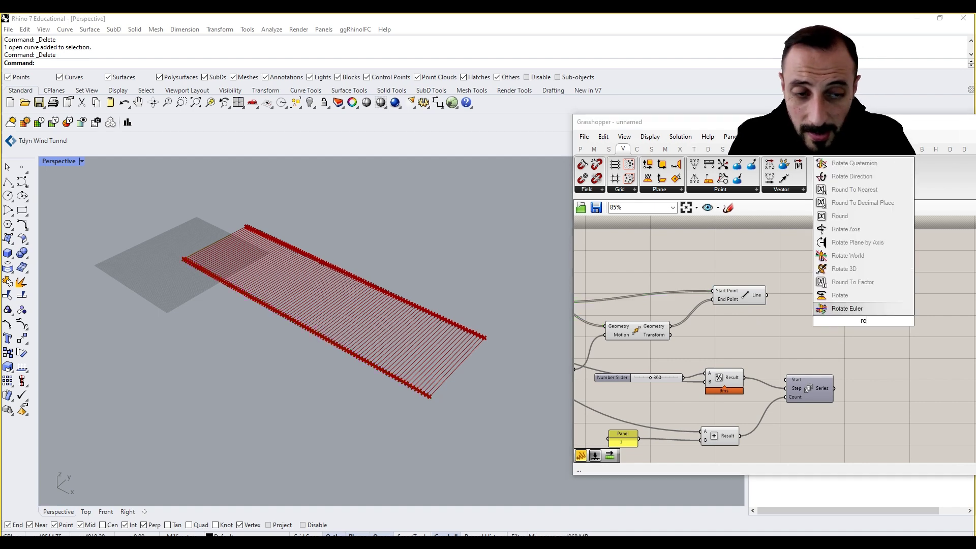
pyautogui.click(846, 284)
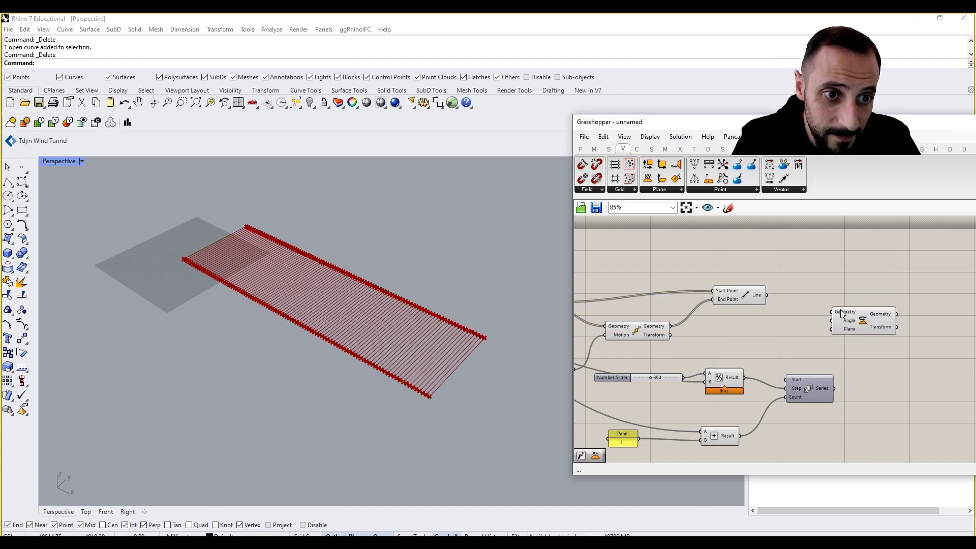
pyautogui.moveTo(767, 295); pyautogui.dragTo(841, 295)
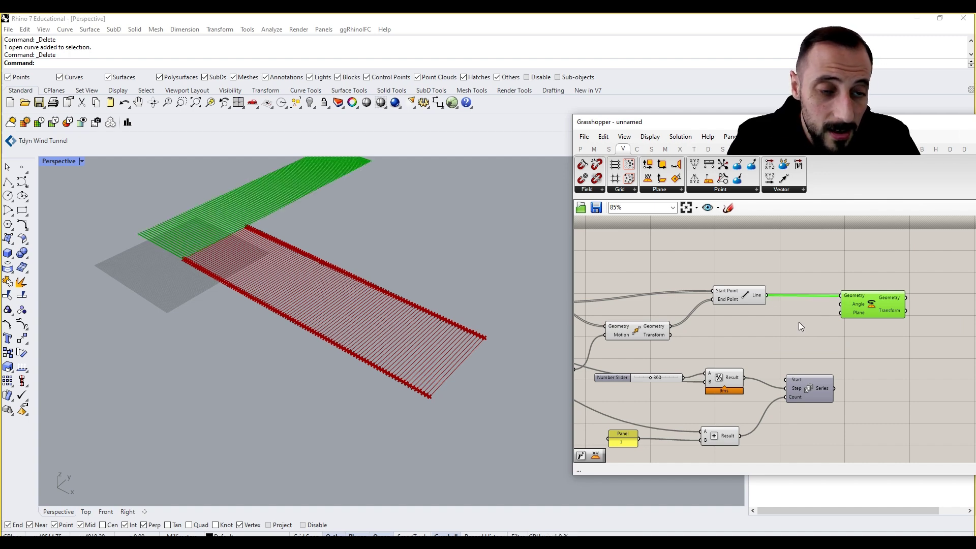
pyautogui.moveTo(871, 306); pyautogui.dragTo(888, 307)
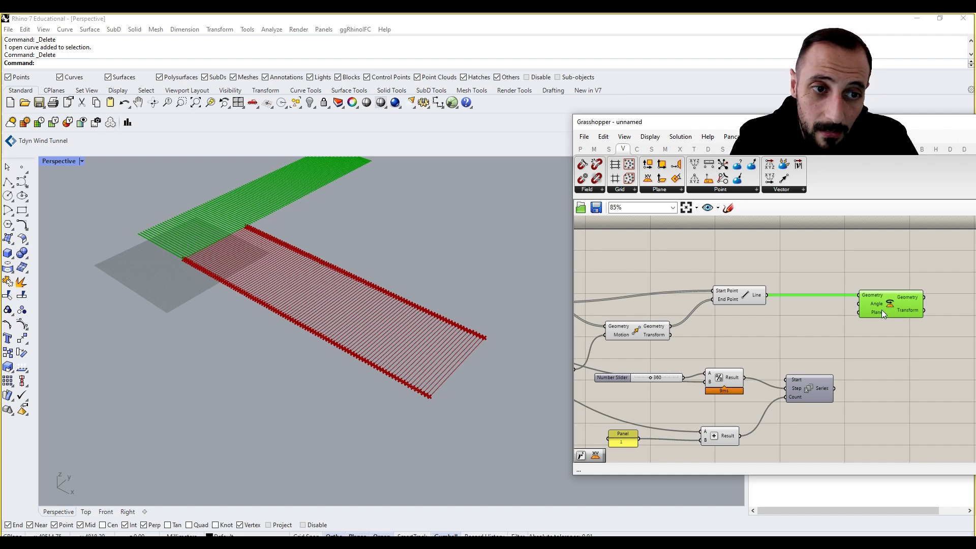
# Review the Rotate result against the world axes and add a YZ Plane component between the Line and Rotate components.
pyautogui.doubleClick(881, 386)
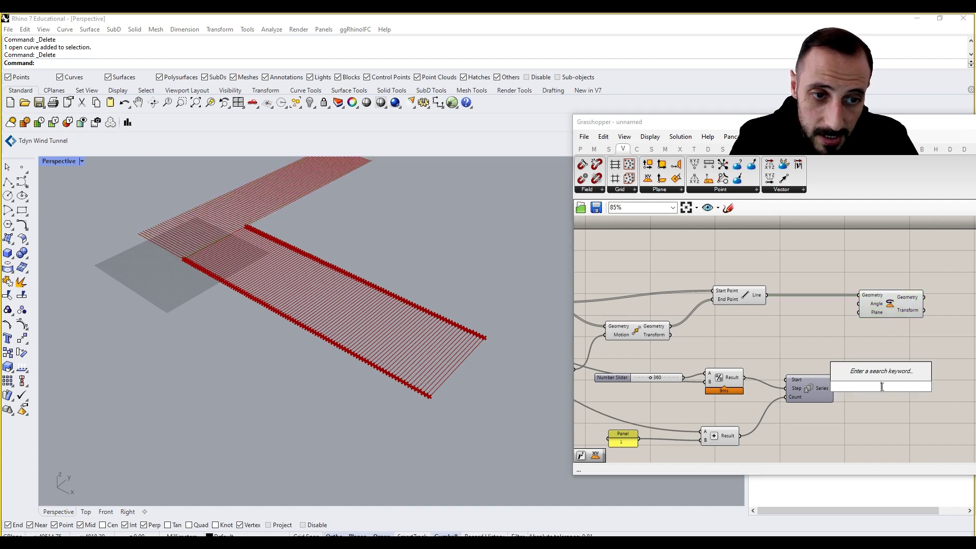
pyautogui.doubleClick(796, 338)
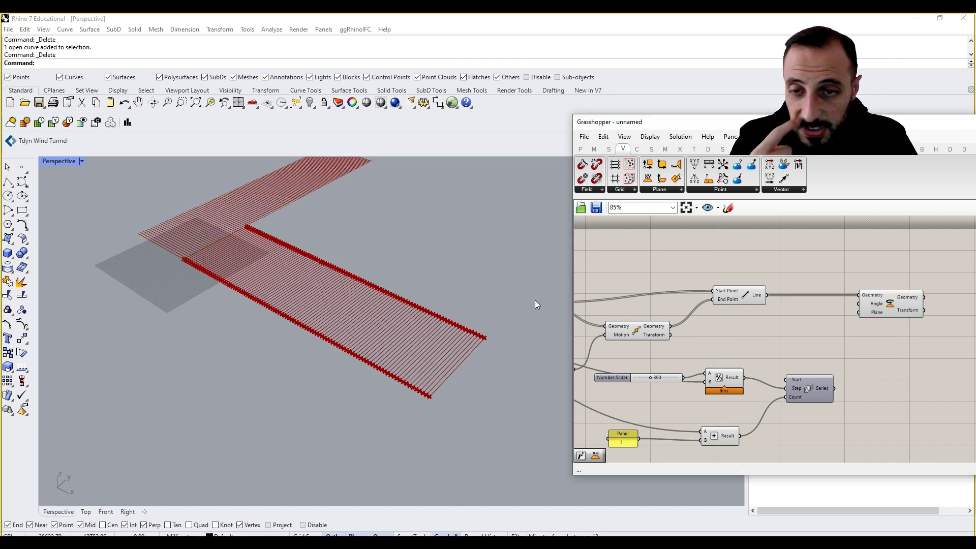
pyautogui.click(875, 310)
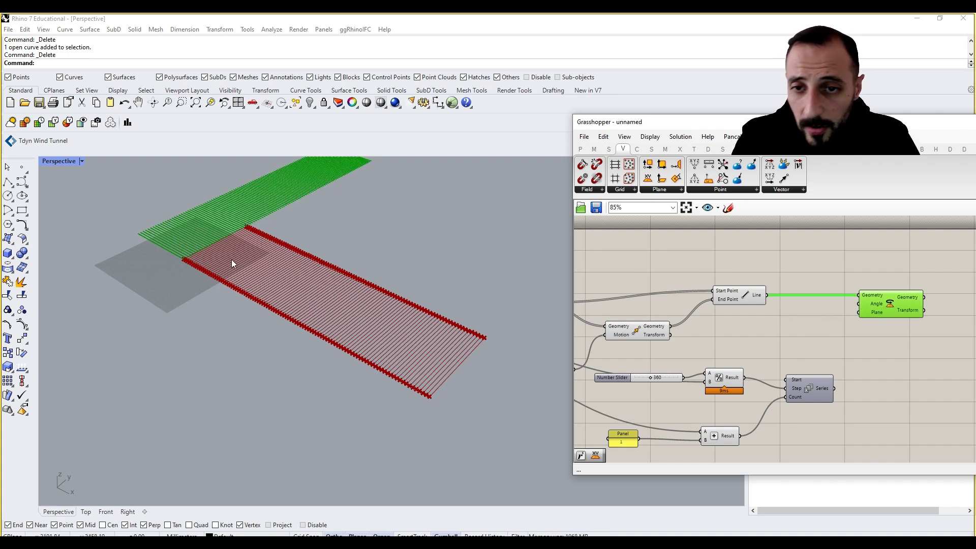
pyautogui.moveTo(294, 255); pyautogui.dragTo(378, 265, button='right')
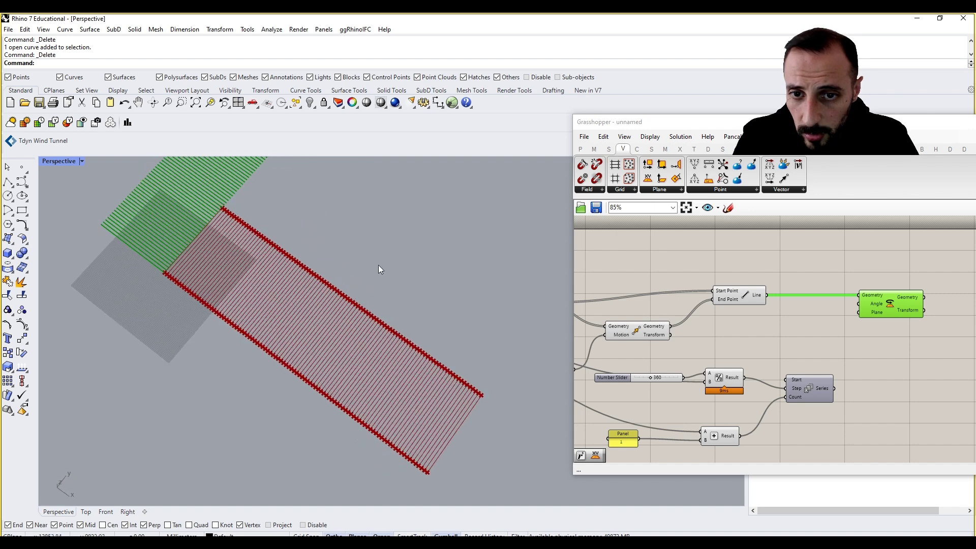
pyautogui.moveTo(317, 275); pyautogui.dragTo(319, 218, button='right')
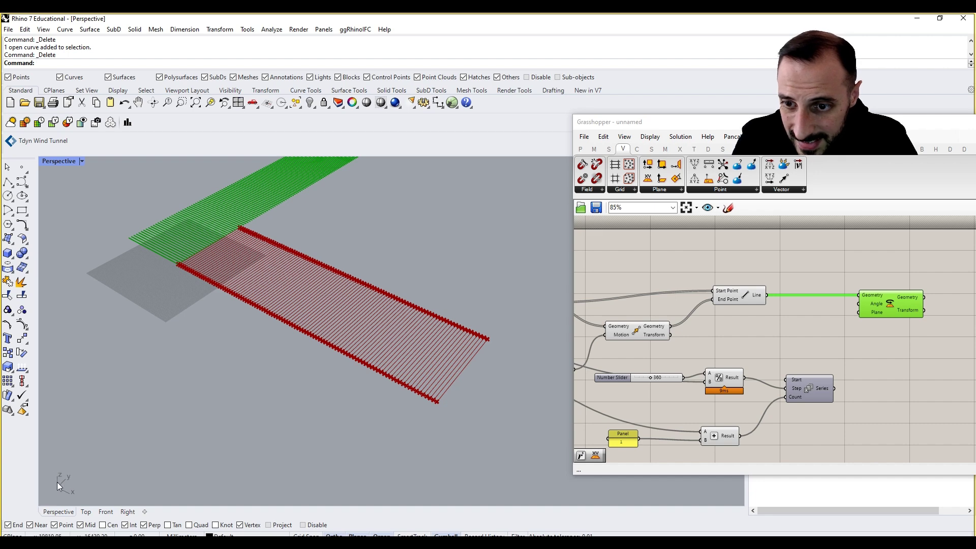
pyautogui.click(656, 190)
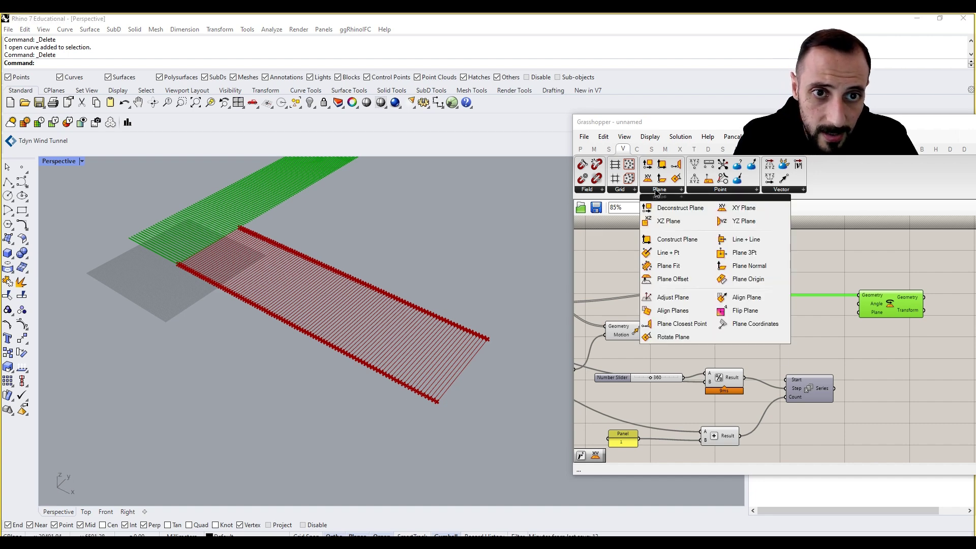
pyautogui.click(729, 222)
pyautogui.click(812, 330)
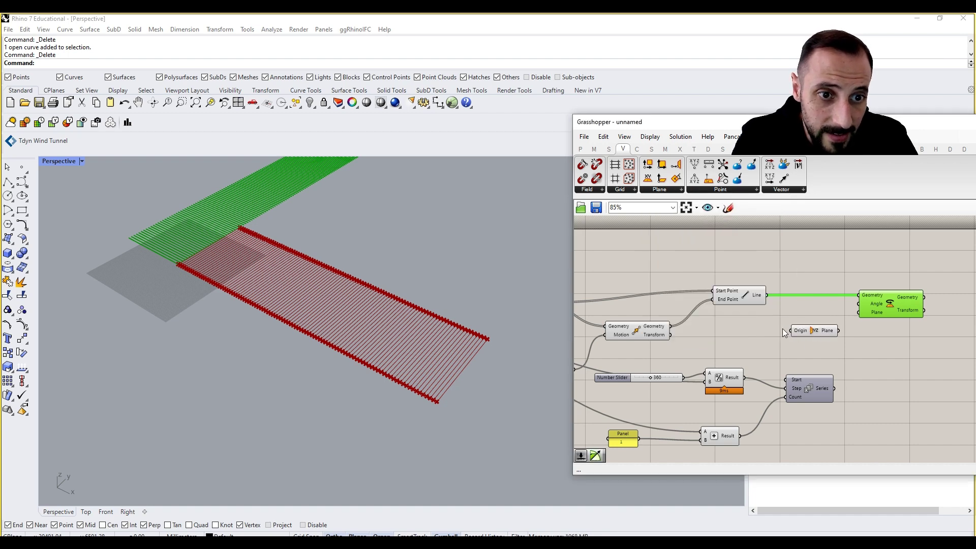
# Connect the constructed points to the YZ Plane's Origin and its output to Rotate's Plane input, placing the component below Line.
pyautogui.moveTo(567, 303); pyautogui.dragTo(628, 307, button='right')
pyautogui.moveTo(603, 304); pyautogui.dragTo(920, 315)
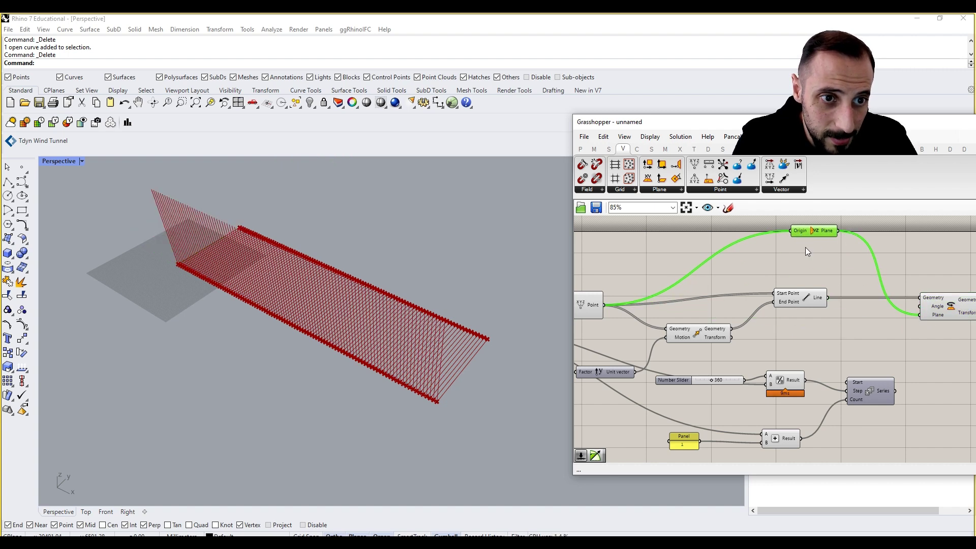
pyautogui.moveTo(811, 232); pyautogui.dragTo(812, 339)
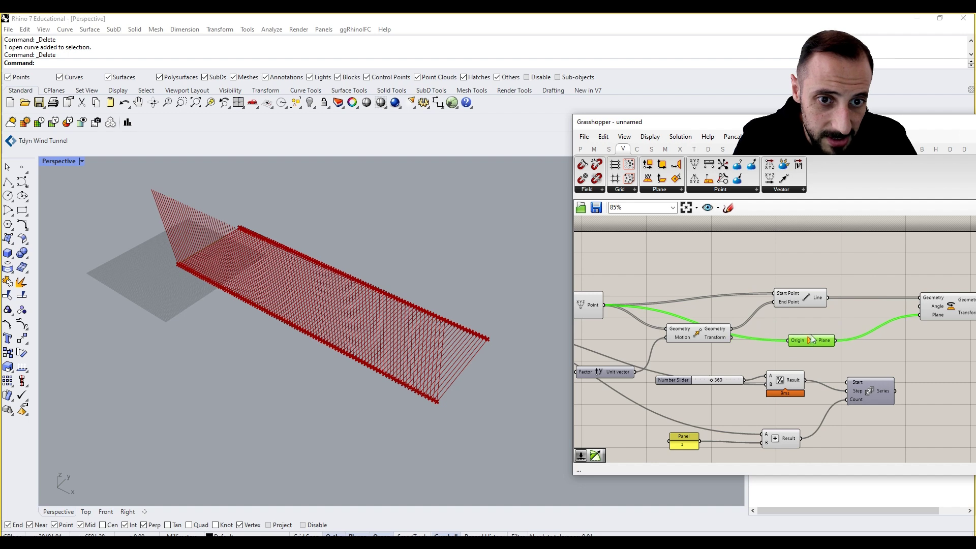
pyautogui.click(606, 299)
pyautogui.moveTo(882, 354); pyautogui.dragTo(788, 341, button='right')
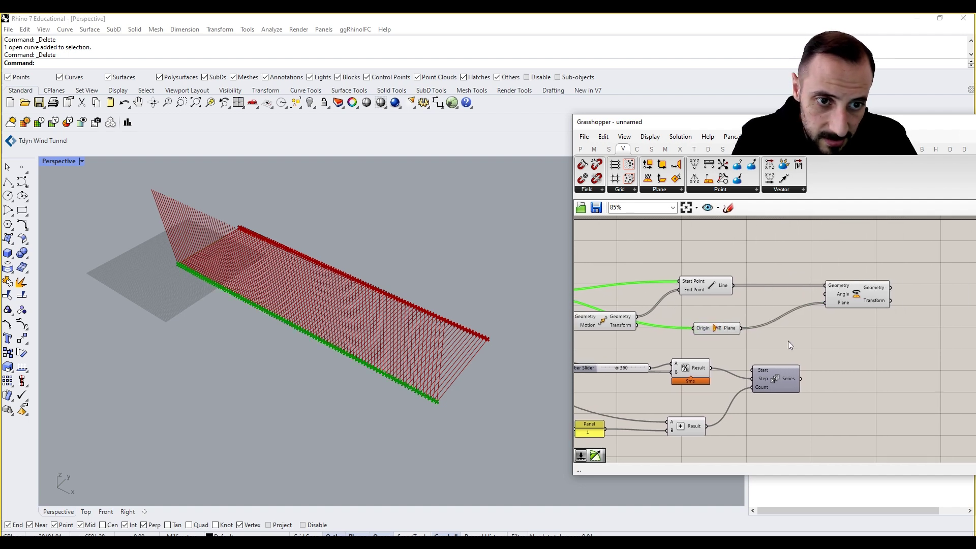
pyautogui.click(788, 341)
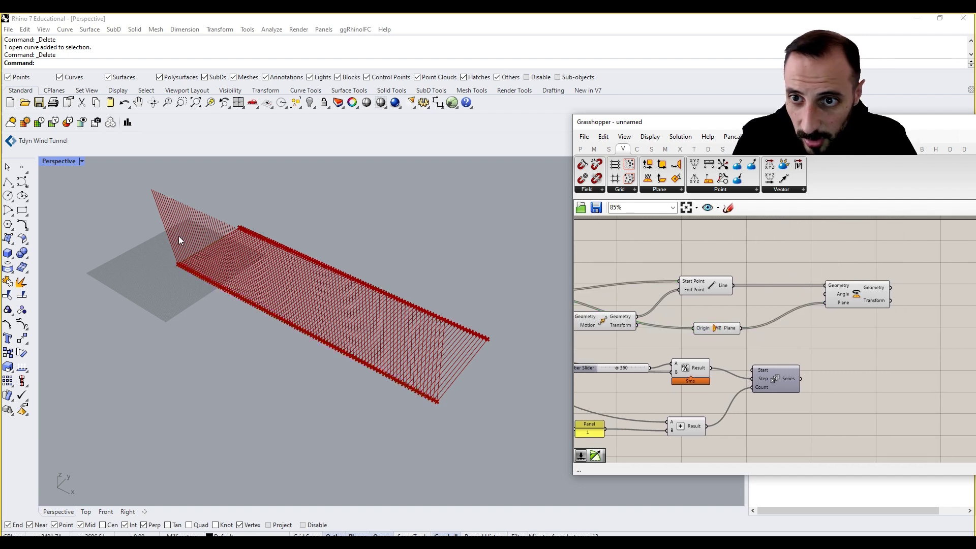
# Add a Radians component after the angle Series, feed the series into it, and connect its output to Rotate's Angle input.
pyautogui.doubleClick(825, 375)
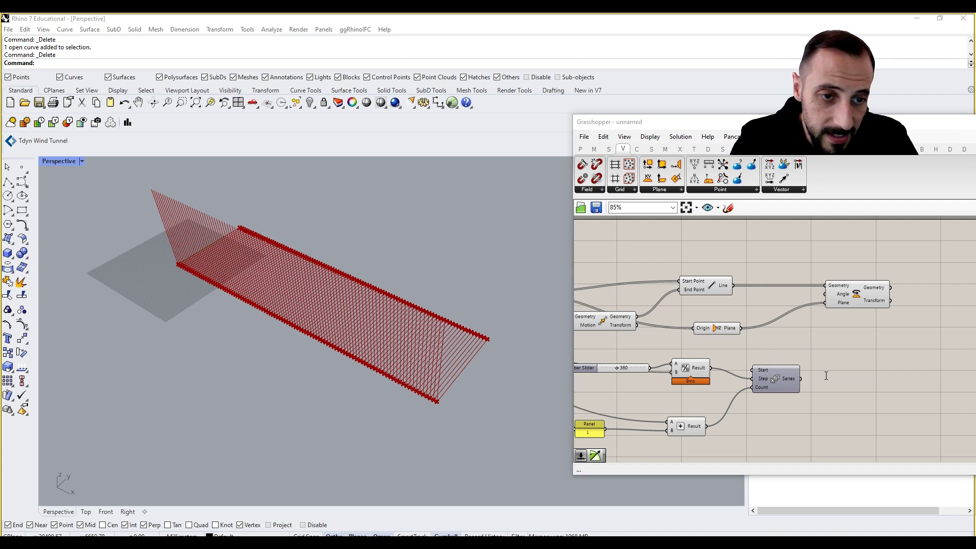
pyautogui.write('rad')
pyautogui.click(807, 364)
pyautogui.moveTo(806, 374); pyautogui.dragTo(824, 295)
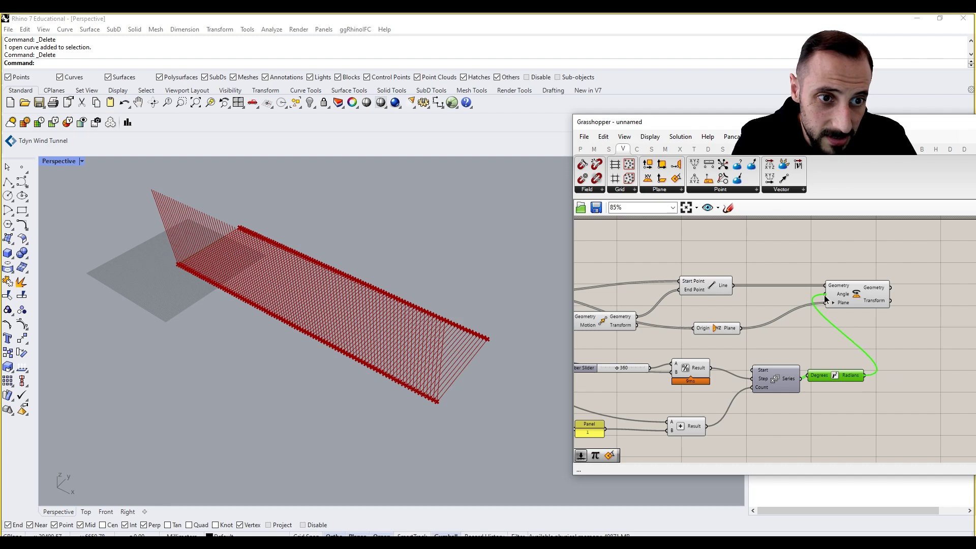
# Examine the rotated lines from several angles and move the Rotate component farther from the Line and YZ Plane components.
pyautogui.moveTo(374, 320); pyautogui.dragTo(131, 282, button='right')
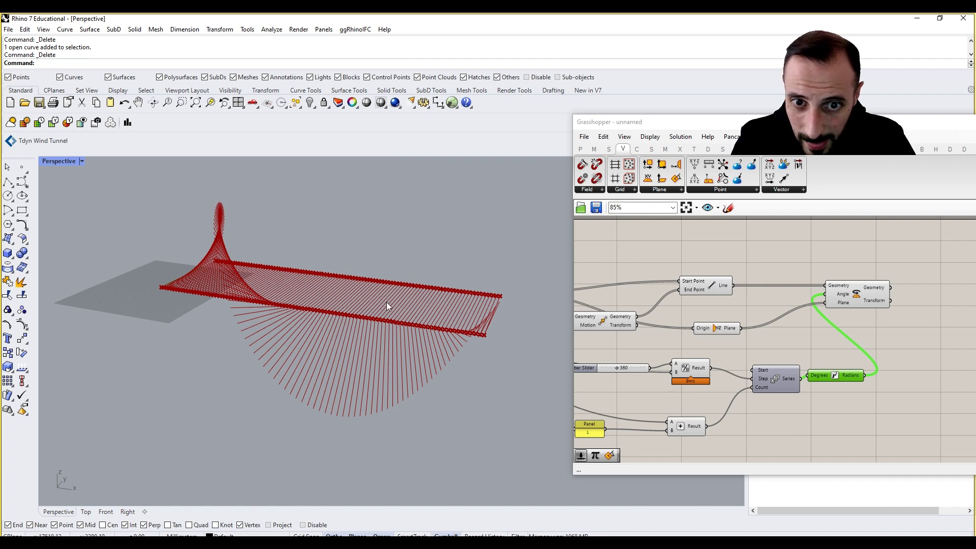
pyautogui.moveTo(308, 274); pyautogui.dragTo(330, 305, button='right')
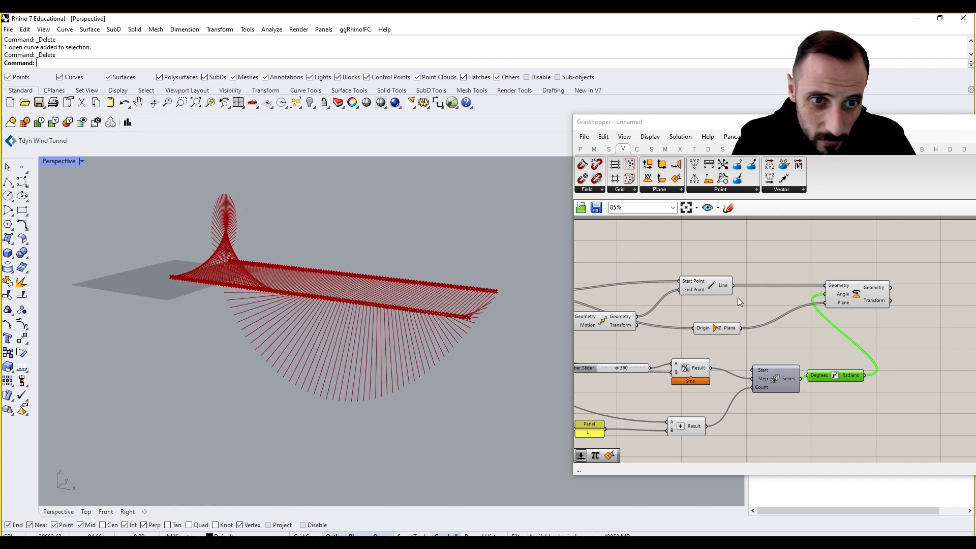
pyautogui.scroll(-4, 853, 298)
pyautogui.moveTo(854, 298); pyautogui.dragTo(913, 303)
pyautogui.moveTo(799, 278); pyautogui.dragTo(854, 282, button='right')
pyautogui.scroll(1, 855, 282)
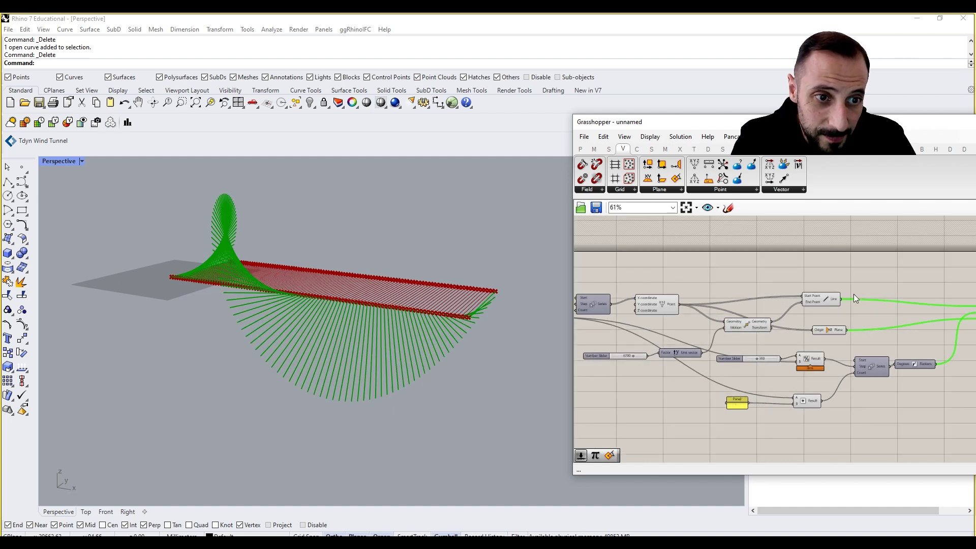
# Turn off the preview of the point, line and plane components that feed the Rotate component.
pyautogui.scroll(1, 829, 282)
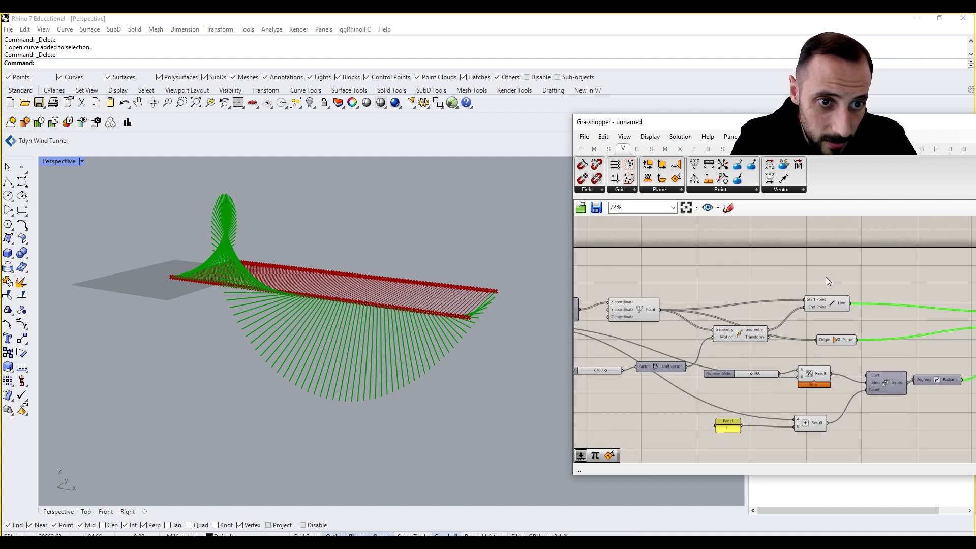
pyautogui.moveTo(825, 277); pyautogui.dragTo(869, 268, button='right')
pyautogui.moveTo(891, 254); pyautogui.dragTo(652, 435)
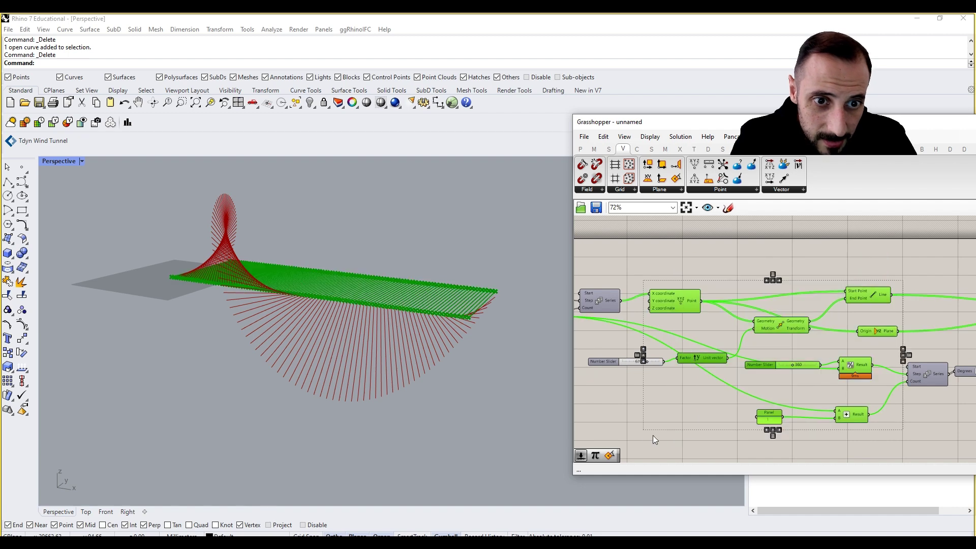
pyautogui.rightClick(644, 434)
pyautogui.click(688, 392)
# Add a Loft component after Rotate and connect Rotate's Geometry output to its Curves input.
pyautogui.moveTo(949, 317); pyautogui.dragTo(807, 329, button='right')
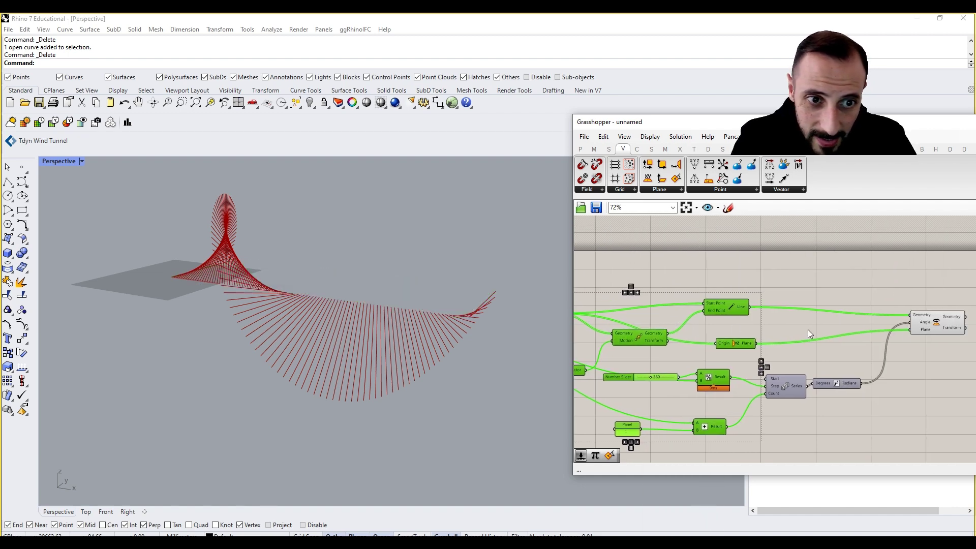
pyautogui.doubleClick(921, 296)
pyautogui.write('loft')
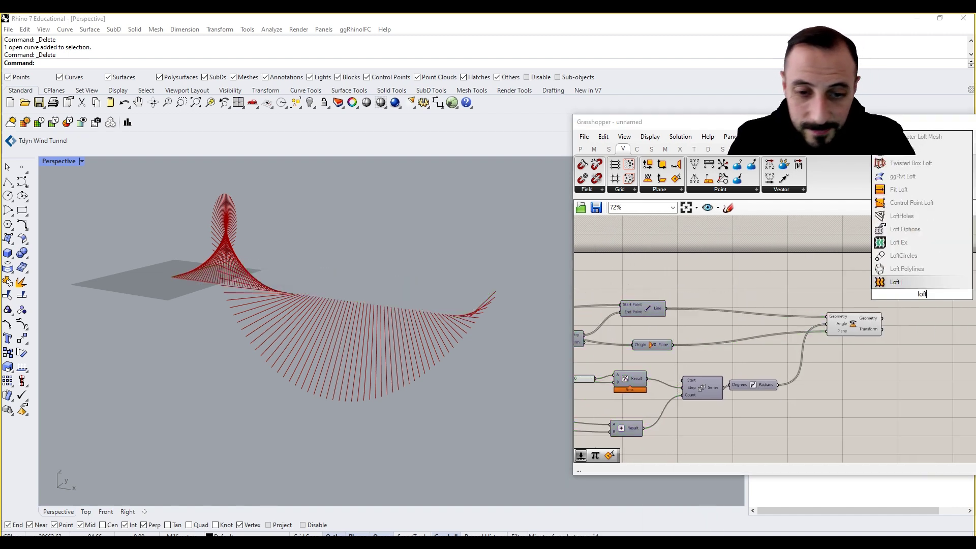
pyautogui.click(894, 282)
pyautogui.moveTo(883, 318); pyautogui.dragTo(913, 312)
pyautogui.moveTo(899, 316); pyautogui.dragTo(840, 297, button='right')
pyautogui.scroll(2, 836, 292)
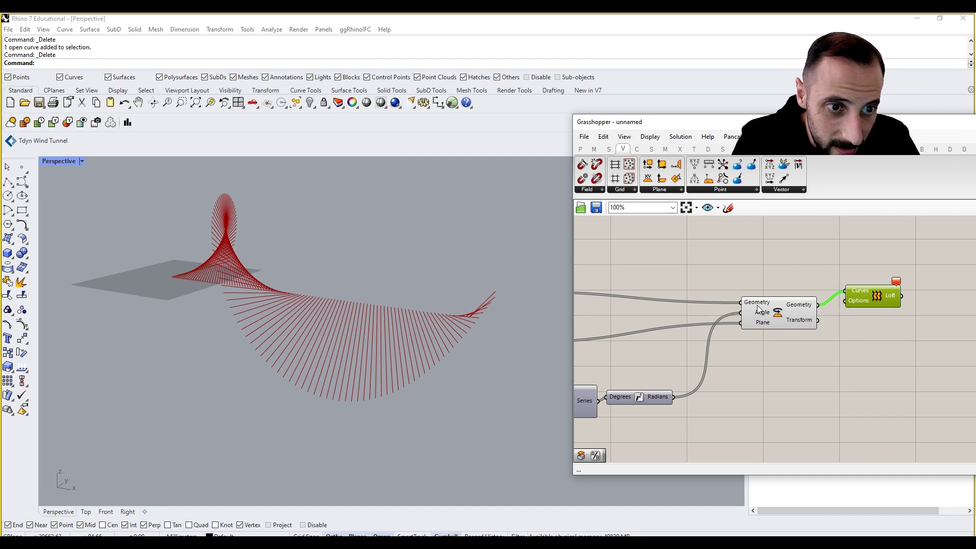
pyautogui.click(881, 259)
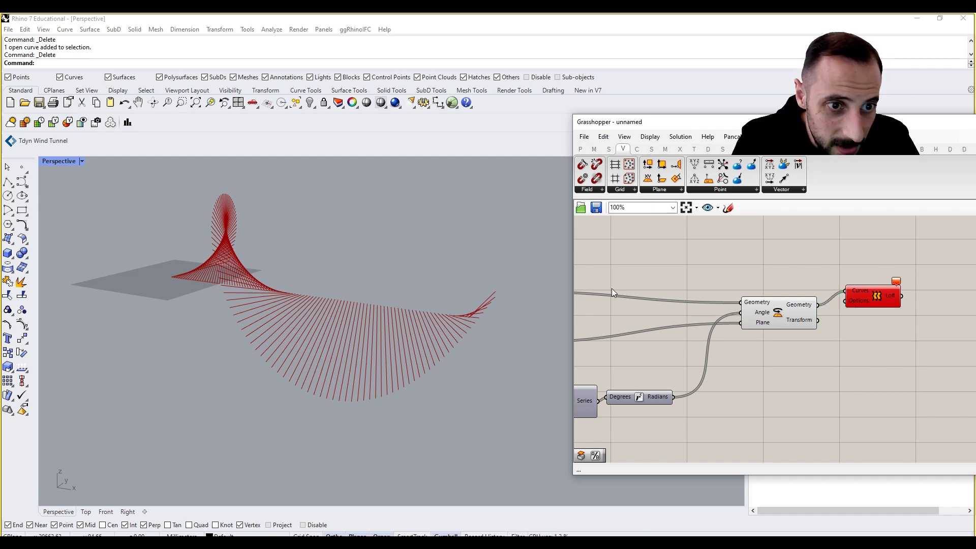
# Inspect the last rotated lines and compare the number of lines entering Rotate with the angle Series count.
pyautogui.moveTo(472, 325); pyautogui.dragTo(442, 307, button='right')
pyautogui.scroll(8, 513, 298)
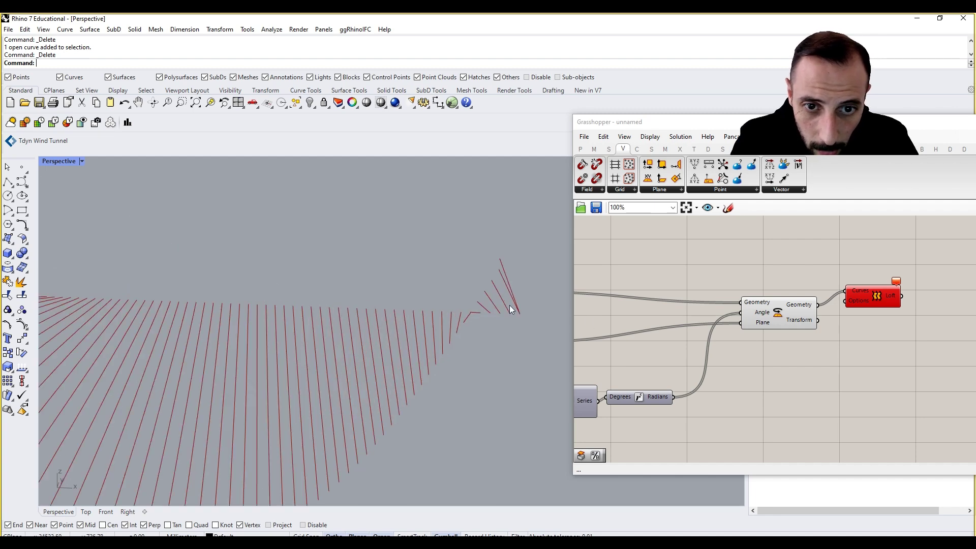
pyautogui.moveTo(655, 320); pyautogui.dragTo(791, 309, button='right')
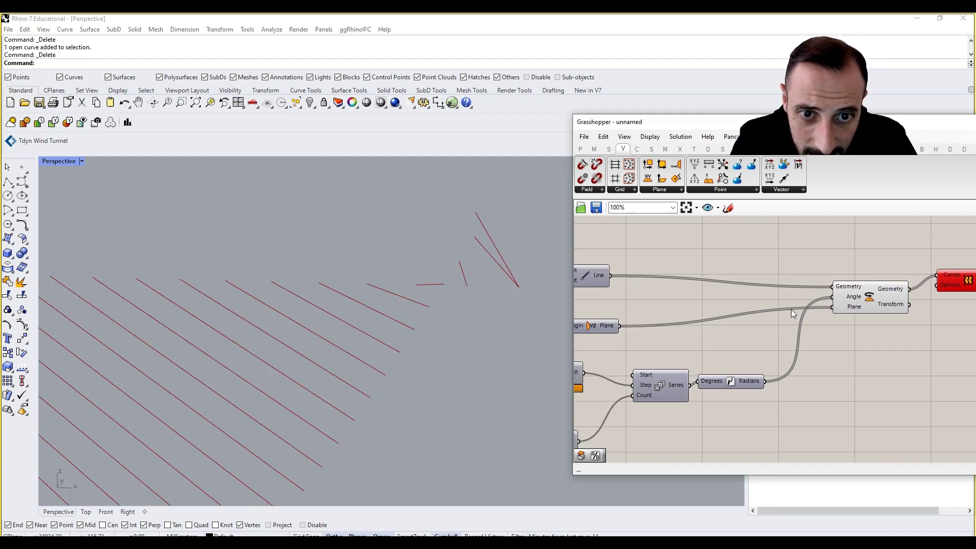
pyautogui.scroll(-3, 666, 368)
pyautogui.moveTo(667, 368); pyautogui.dragTo(708, 357, button='right')
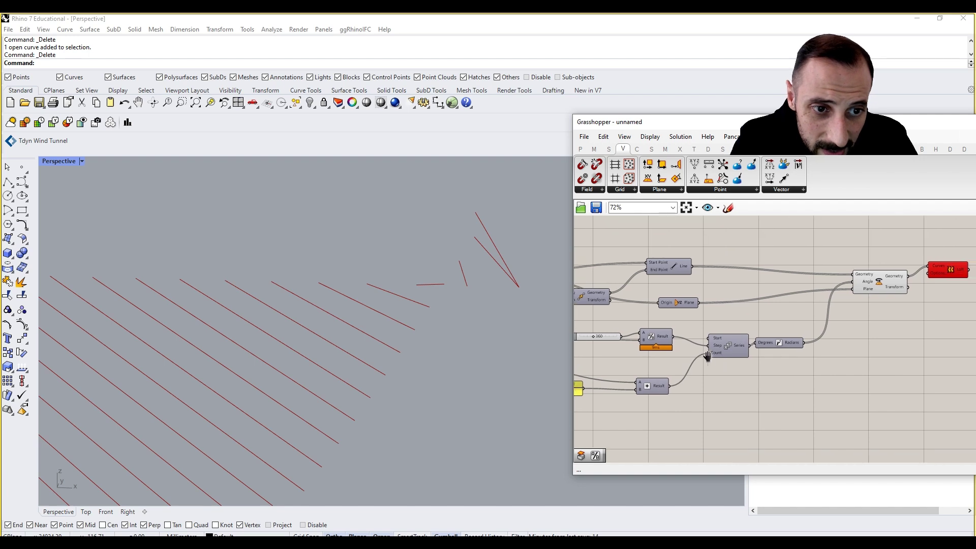
pyautogui.scroll(1, 748, 356)
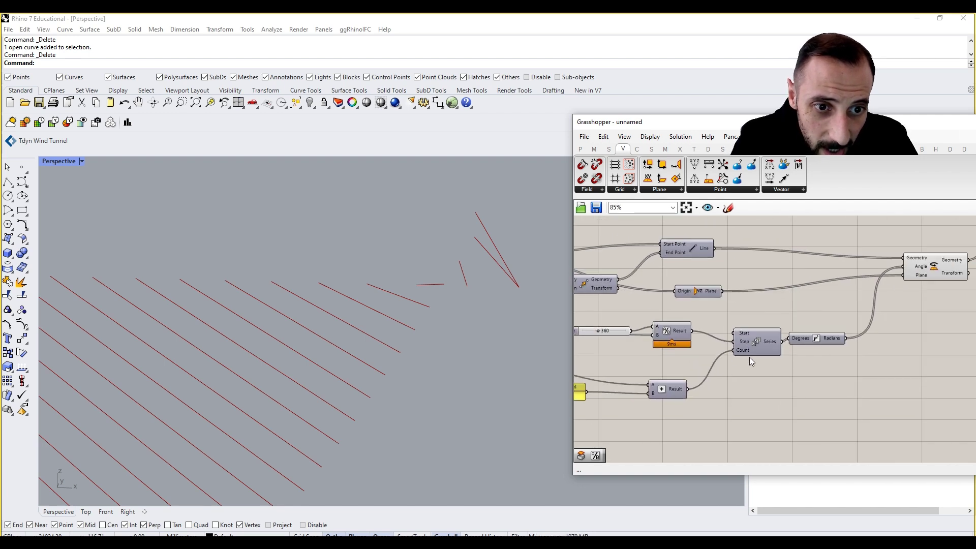
pyautogui.moveTo(915, 261)
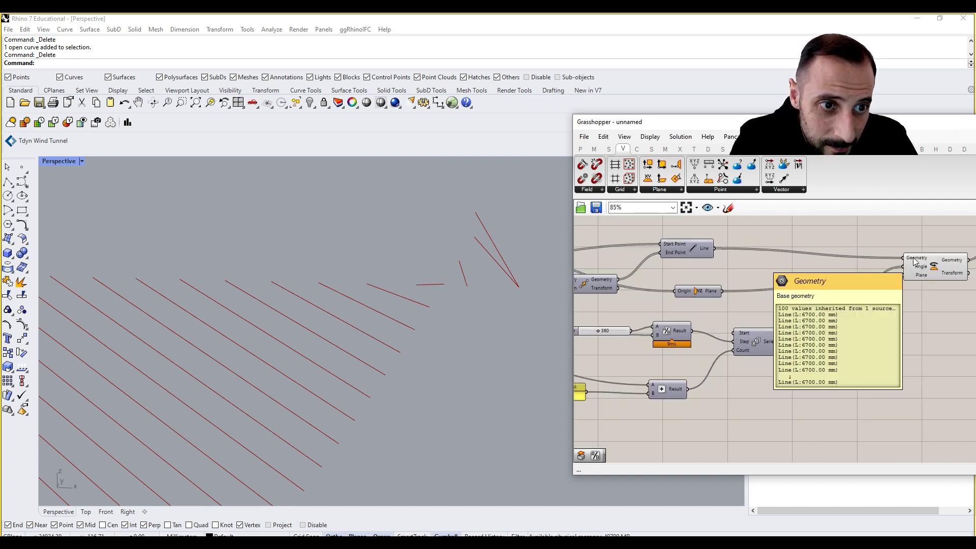
pyautogui.moveTo(741, 354)
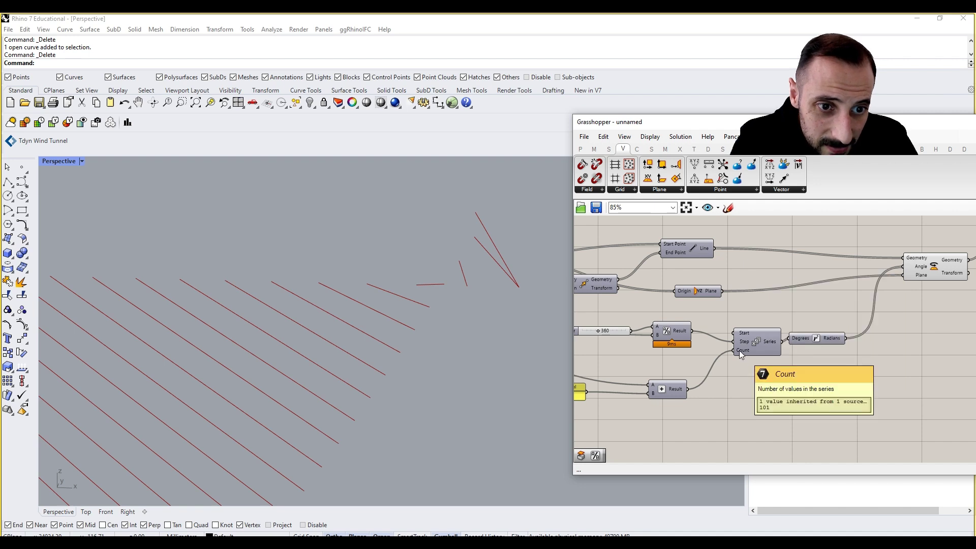
# Connect the line count slider directly to the angle Series' Count input and delete the Addition component with its panel.
pyautogui.moveTo(675, 376); pyautogui.dragTo(864, 398, button='right')
pyautogui.scroll(-2, 683, 349)
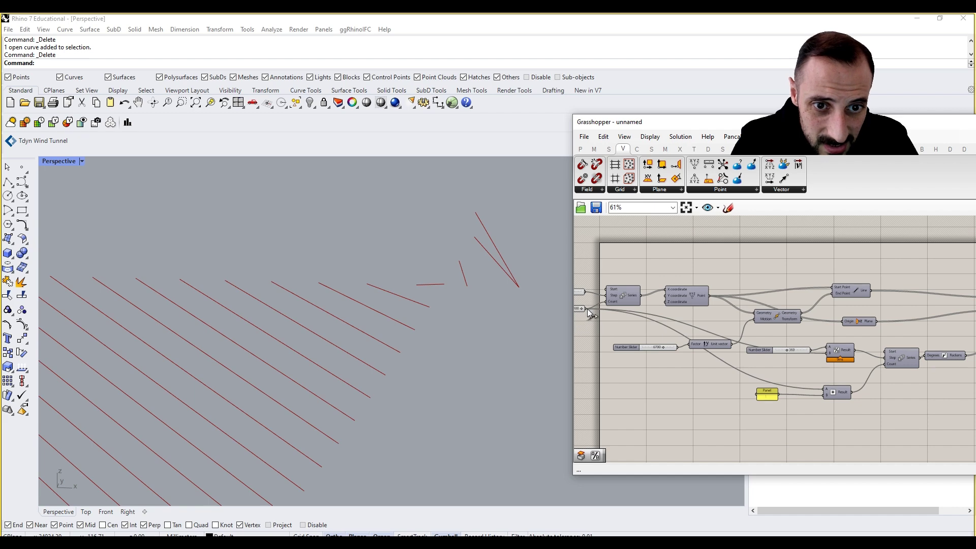
pyautogui.moveTo(586, 308); pyautogui.dragTo(752, 409)
pyautogui.press('Delete')
pyautogui.scroll(-3, 402, 306)
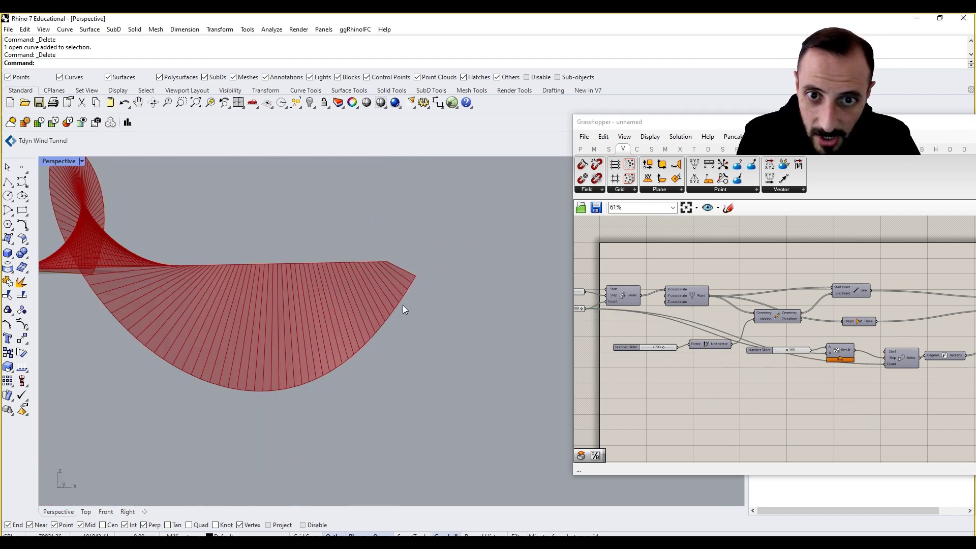
pyautogui.scroll(-4, 404, 326)
pyautogui.moveTo(421, 337); pyautogui.dragTo(638, 389, button='right')
pyautogui.scroll(2, 747, 383)
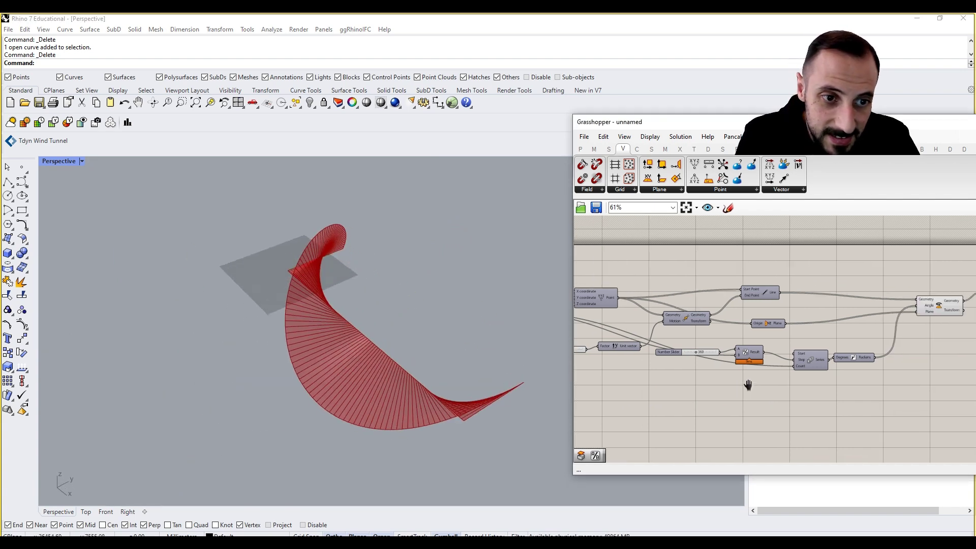
# Set the Perspective viewport's display mode to Rendered and view the lofted surface from another angle.
pyautogui.doubleClick(695, 353)
pyautogui.press('Escape')
pyautogui.moveTo(533, 366); pyautogui.dragTo(473, 289, button='right')
pyautogui.rightClick(56, 155)
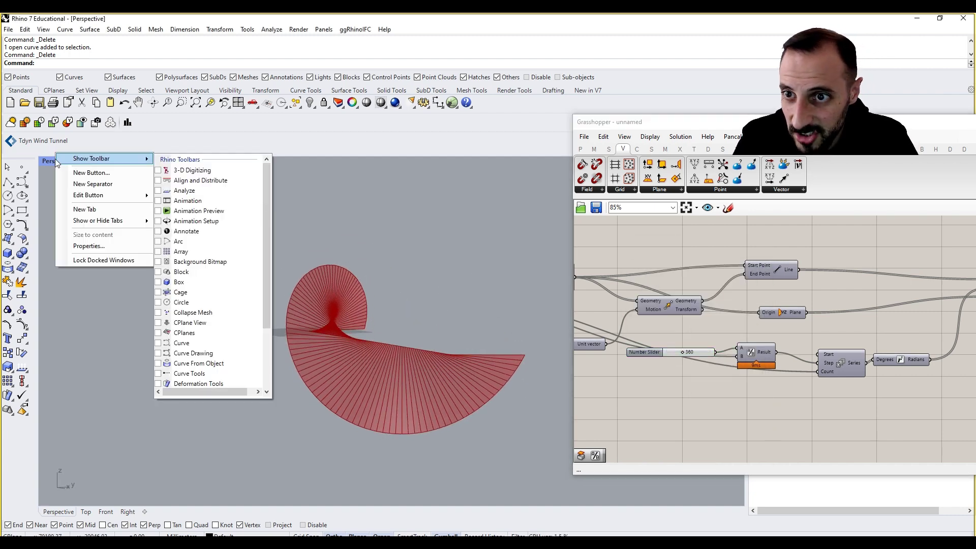
pyautogui.click(53, 160)
pyautogui.click(102, 148)
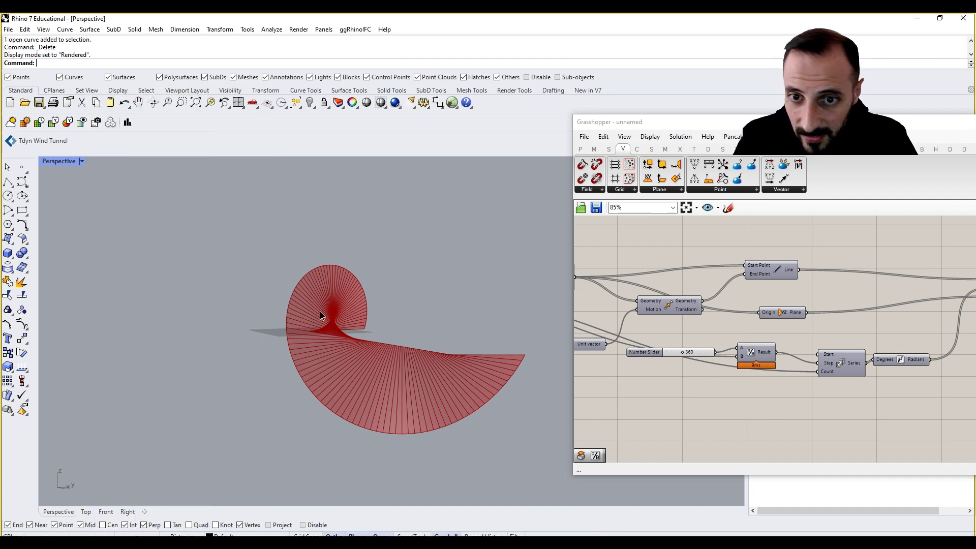
pyautogui.moveTo(320, 315)
pyautogui.mouseDown(button='right')
pyautogui.moveTo(361, 339)
pyautogui.moveTo(402, 269)
pyautogui.moveTo(357, 262)
pyautogui.moveTo(412, 275)
pyautogui.moveTo(361, 371)
pyautogui.moveTo(200, 307)
pyautogui.moveTo(288, 293)
pyautogui.moveTo(279, 305)
pyautogui.moveTo(273, 289)
pyautogui.moveTo(277, 320)
pyautogui.moveTo(261, 326)
pyautogui.moveTo(273, 324)
pyautogui.mouseUp(button='right')
pyautogui.scroll(2, 274, 305)
# Try the Artistic display mode on the Perspective viewport and switch it to Arctic.
pyautogui.click(71, 162)
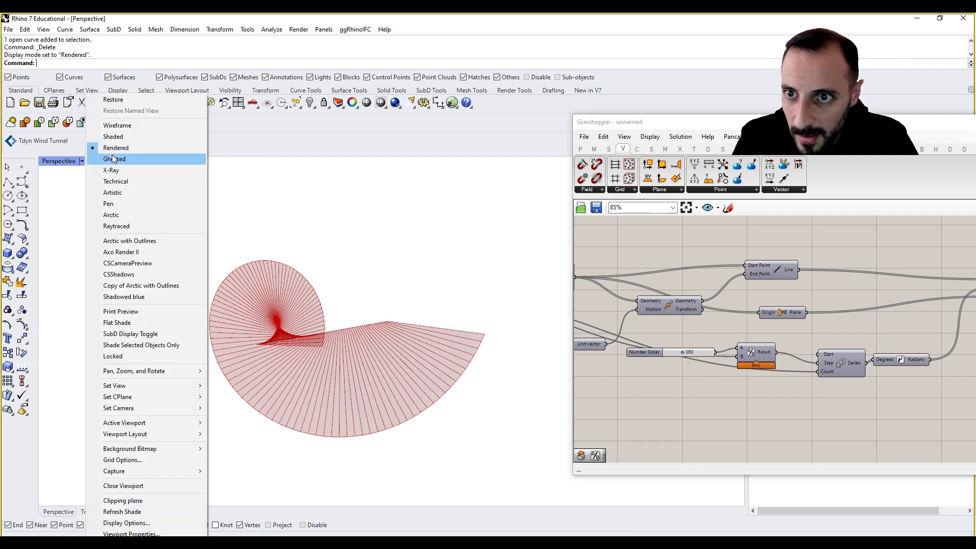
pyautogui.click(121, 193)
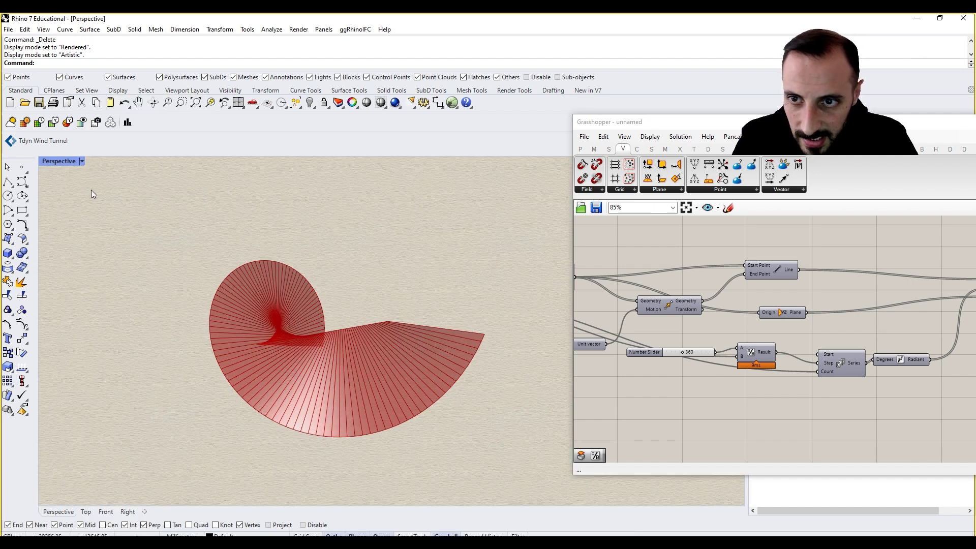
pyautogui.click(61, 162)
pyautogui.click(126, 216)
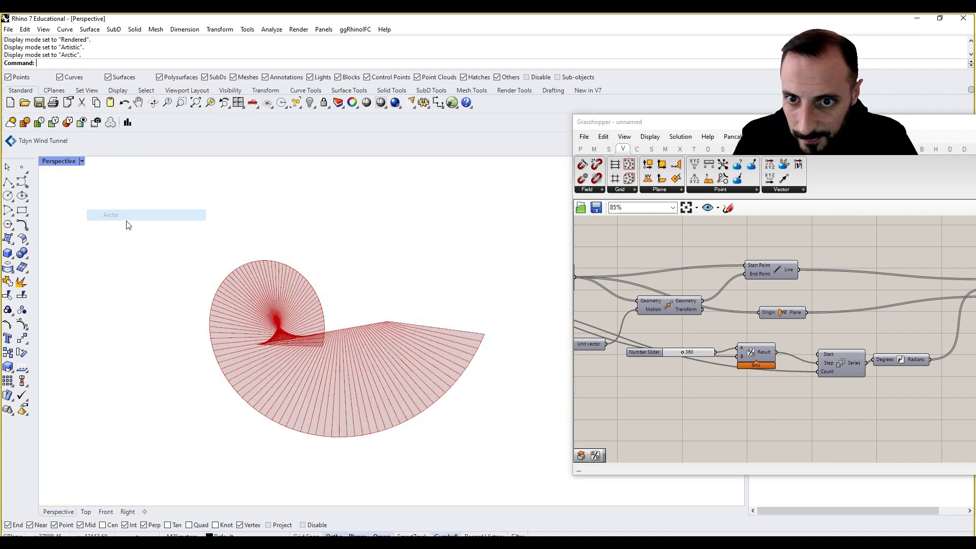
pyautogui.moveTo(240, 266); pyautogui.dragTo(342, 318, button='right')
# Set the total angle slider feeding the Division component to 90.
pyautogui.moveTo(880, 339); pyautogui.dragTo(804, 354, button='right')
pyautogui.click(656, 362)
pyautogui.doubleClick(656, 362)
pyautogui.press('Escape')
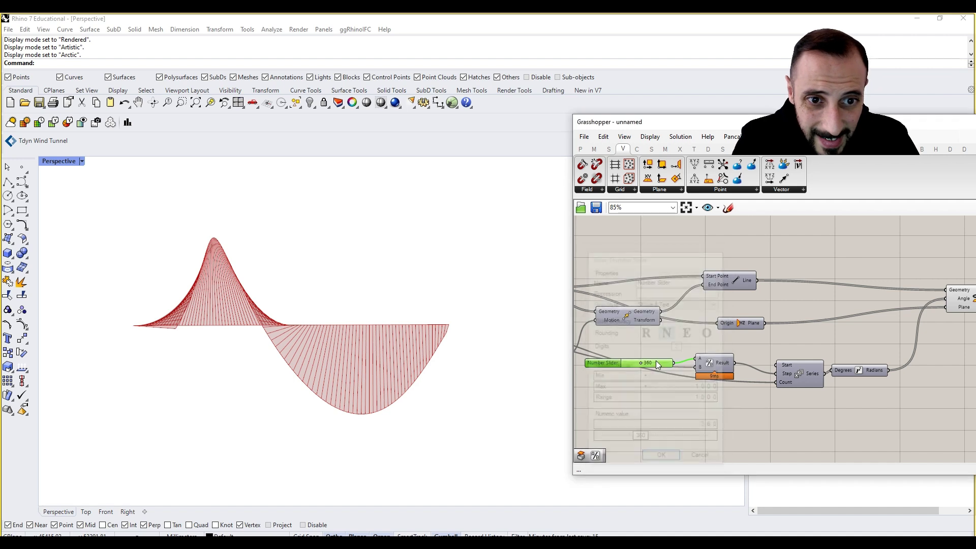
pyautogui.scroll(2, 656, 361)
pyautogui.doubleClick(655, 361)
pyautogui.write('90')
pyautogui.press('Return')
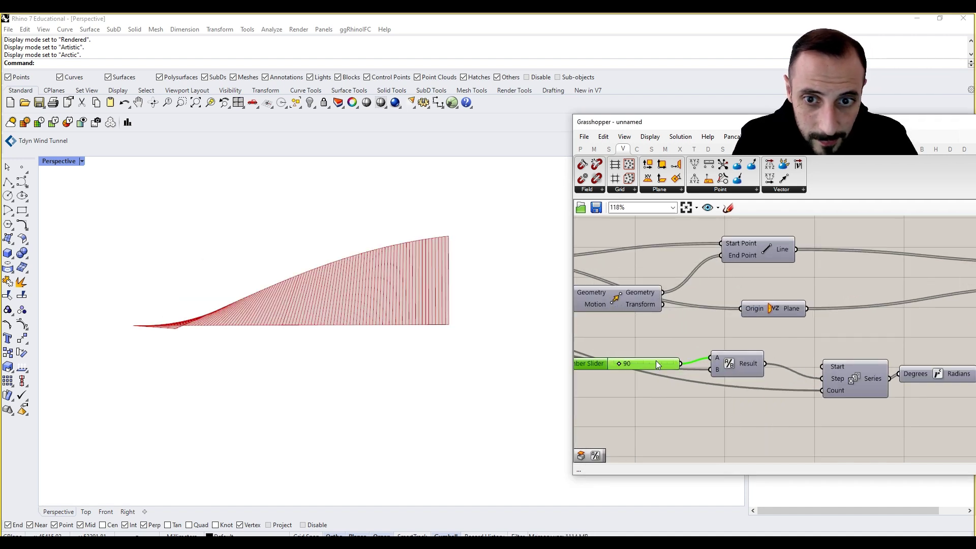
# Set the total angle slider to 180 and look at the twisted loft from another side.
pyautogui.moveTo(392, 283); pyautogui.dragTo(205, 308, button='right')
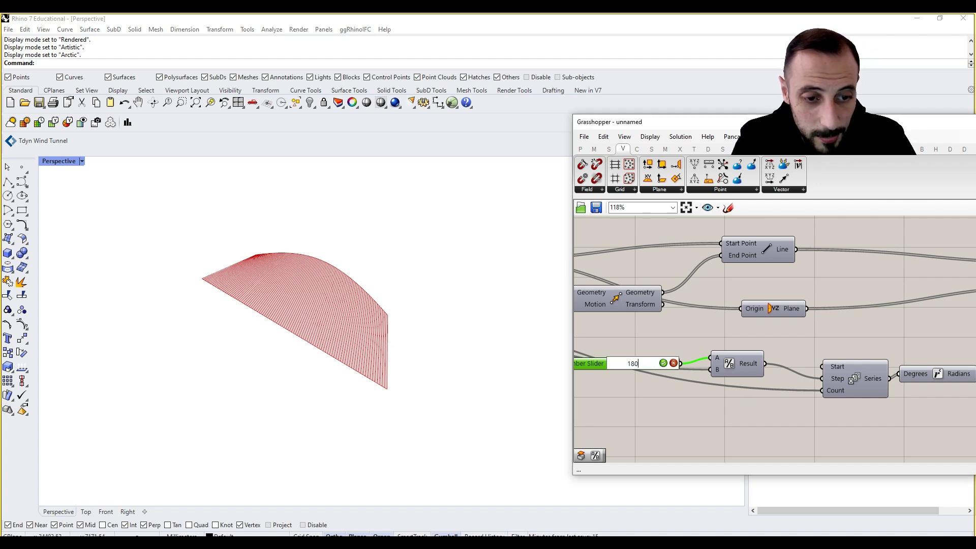
pyautogui.press('Return')
pyautogui.moveTo(324, 329); pyautogui.dragTo(325, 304, button='right')
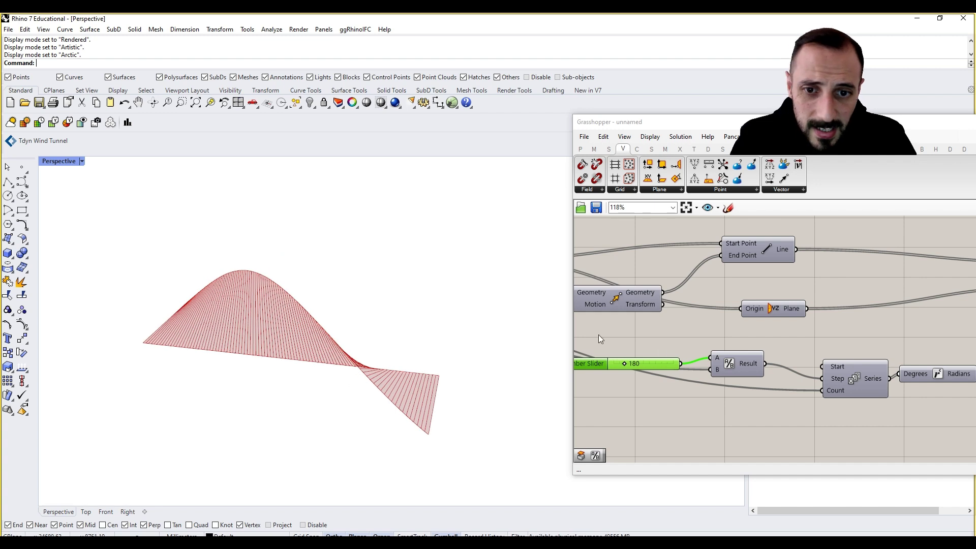
# Set the point spacing slider on the first Series' Step input to 259 and check the stretched loft.
pyautogui.scroll(-3, 781, 361)
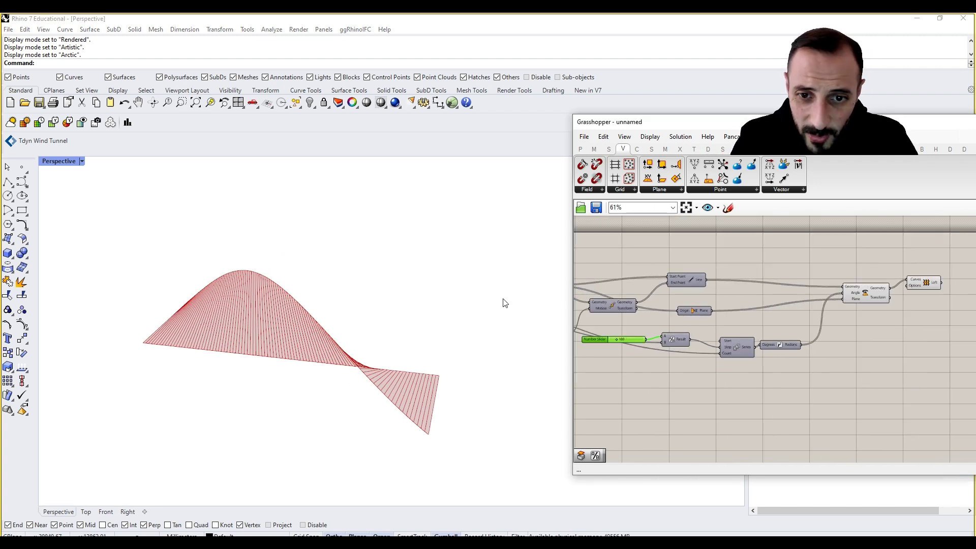
pyautogui.moveTo(760, 325); pyautogui.dragTo(809, 326, button='right')
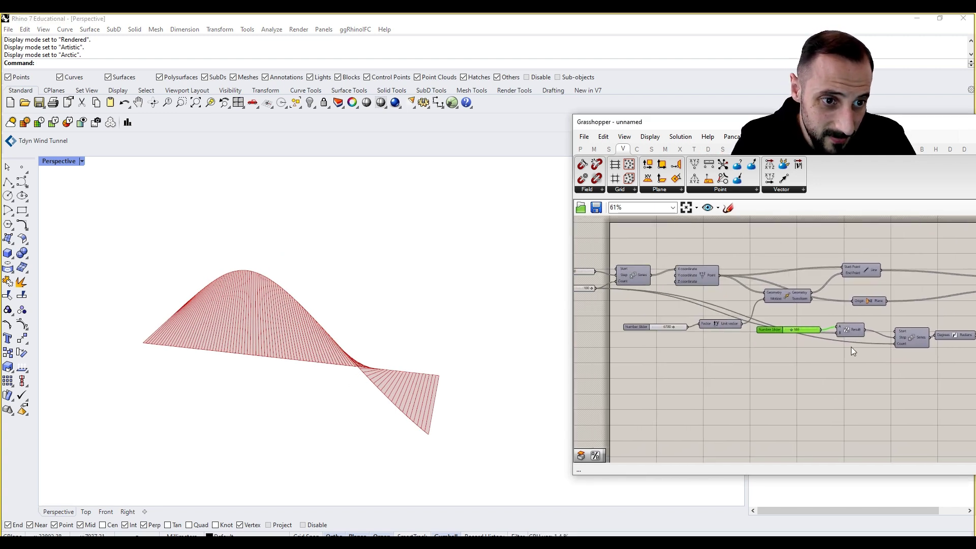
pyautogui.scroll(3, 675, 292)
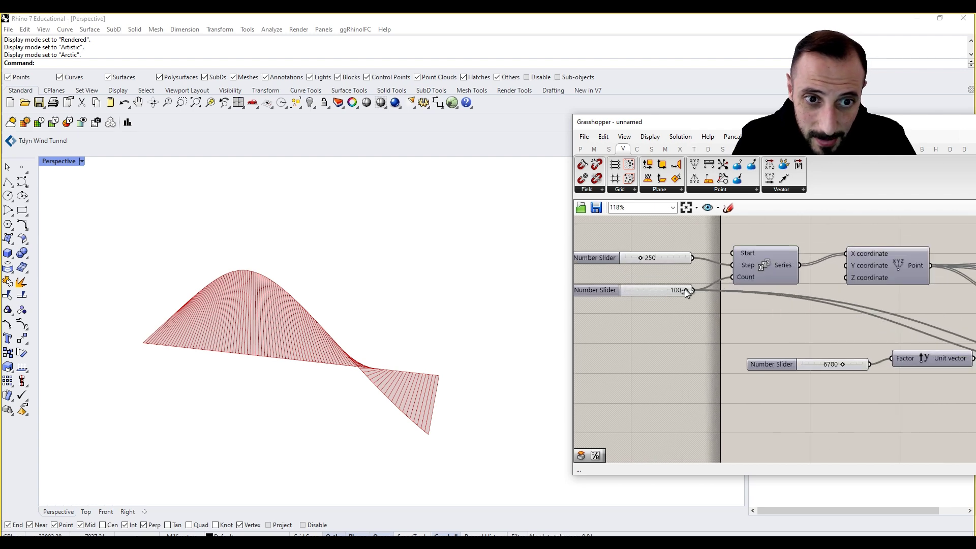
pyautogui.moveTo(684, 290); pyautogui.dragTo(710, 308)
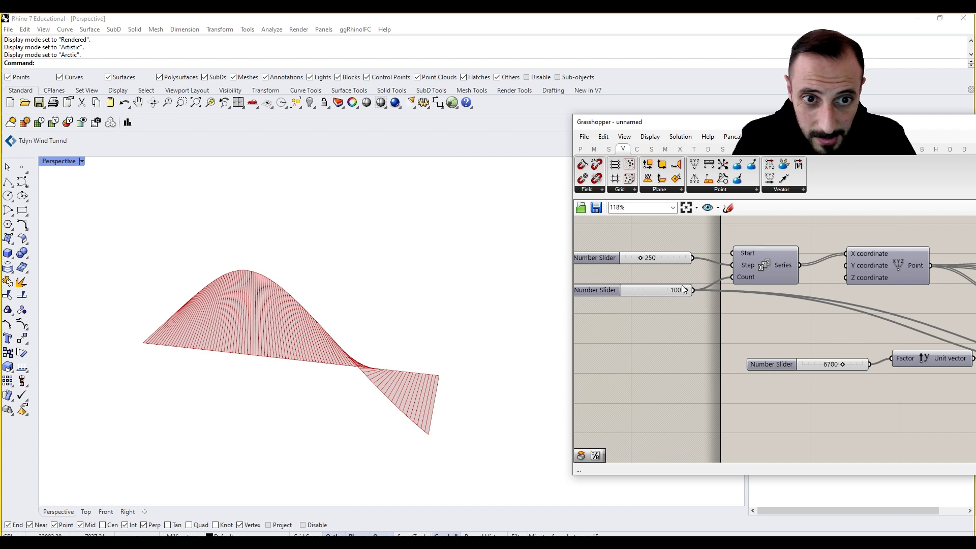
pyautogui.moveTo(645, 258); pyautogui.dragTo(641, 258)
pyautogui.moveTo(342, 281)
pyautogui.mouseDown(button='right')
pyautogui.moveTo(359, 265)
pyautogui.moveTo(323, 278)
pyautogui.mouseUp(button='right')
pyautogui.scroll(2, 326, 280)
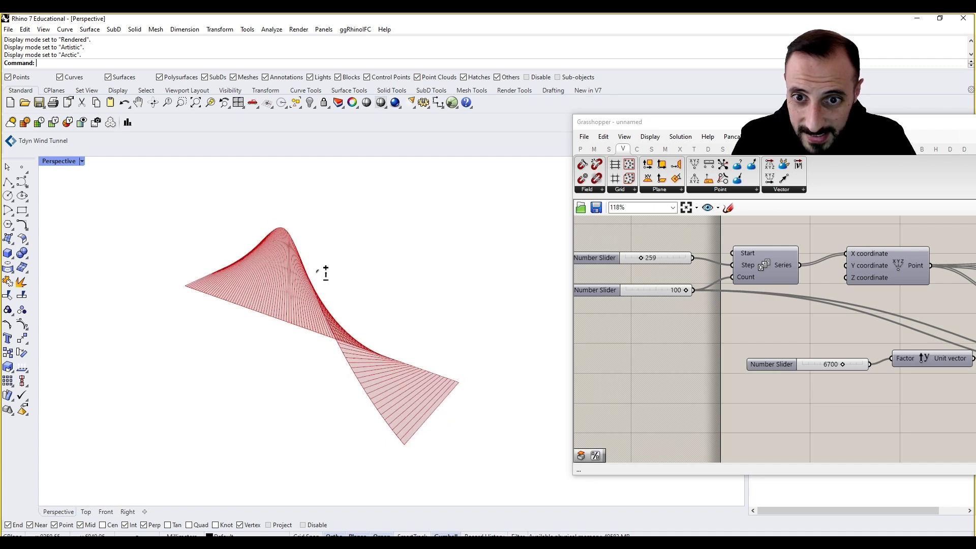
# Set the total angle slider to 360 and view the full-turn loft.
pyautogui.scroll(-6, 752, 320)
pyautogui.scroll(3, 877, 282)
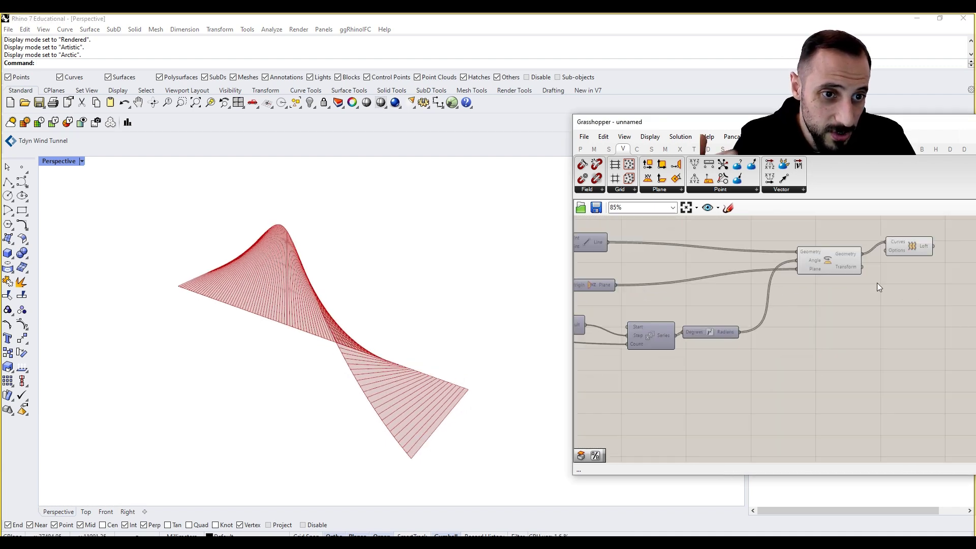
pyautogui.scroll(1, 663, 316)
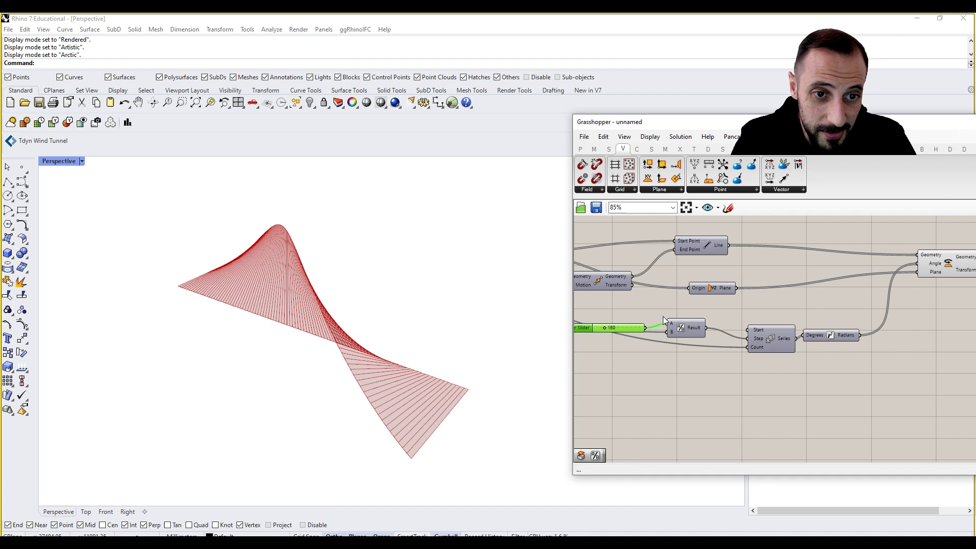
pyautogui.doubleClick(623, 329)
pyautogui.press('Escape')
pyautogui.scroll(2, 623, 330)
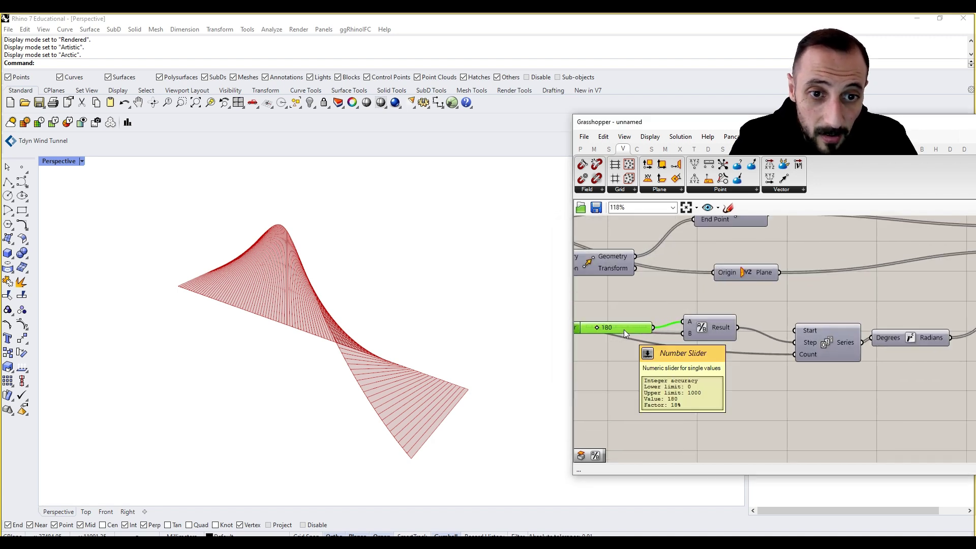
pyautogui.doubleClick(624, 330)
pyautogui.write('360')
pyautogui.press('Return')
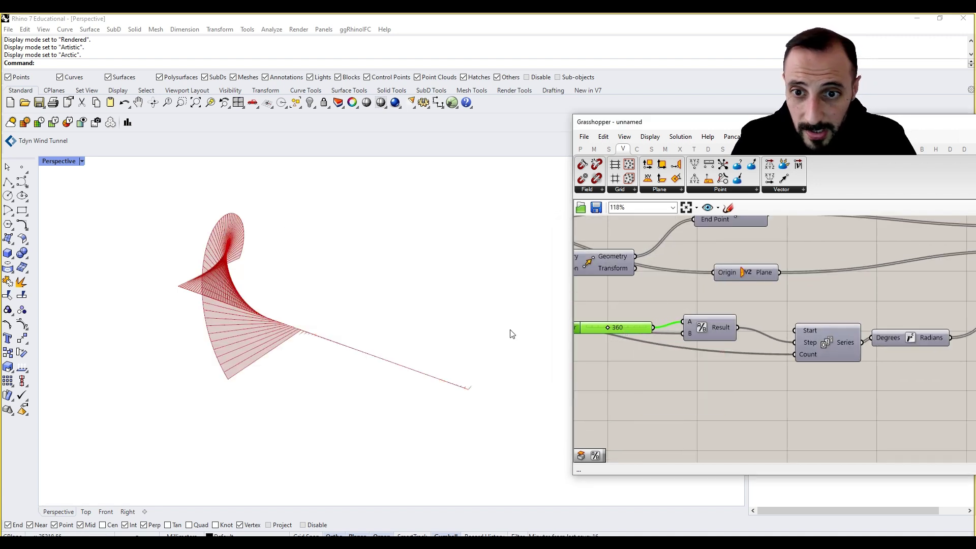
pyautogui.moveTo(354, 326); pyautogui.dragTo(313, 273, button='right')
# Raise the total angle slider to 1000 and view the multi-turn spiral surface from the side.
pyautogui.moveTo(607, 327); pyautogui.dragTo(655, 338)
pyautogui.moveTo(392, 299); pyautogui.dragTo(286, 317, button='right')
pyautogui.scroll(-8, 286, 316)
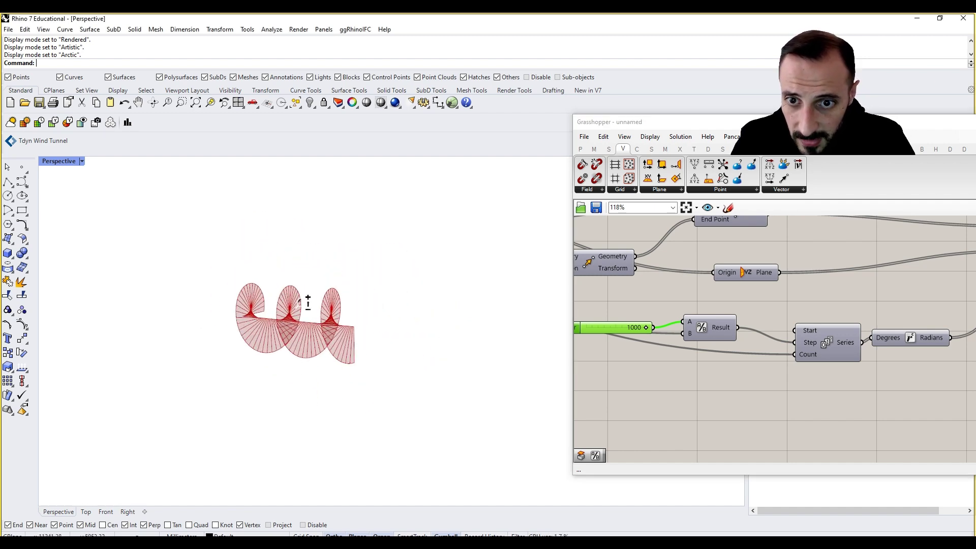
pyautogui.moveTo(308, 302); pyautogui.dragTo(302, 263, button='right')
# Set the Perspective viewport's display mode to Shaded and orbit around the spiral surface.
pyautogui.click(82, 161)
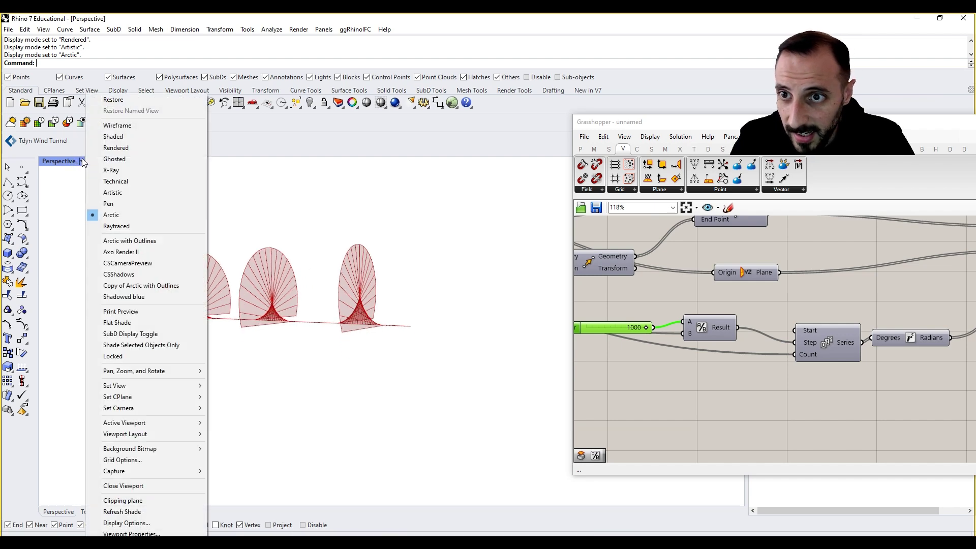
pyautogui.click(112, 136)
pyautogui.moveTo(218, 274)
pyautogui.mouseDown(button='right')
pyautogui.moveTo(190, 277)
pyautogui.moveTo(237, 285)
pyautogui.moveTo(265, 320)
pyautogui.moveTo(243, 348)
pyautogui.moveTo(194, 368)
pyautogui.moveTo(226, 296)
pyautogui.mouseUp(button='right')
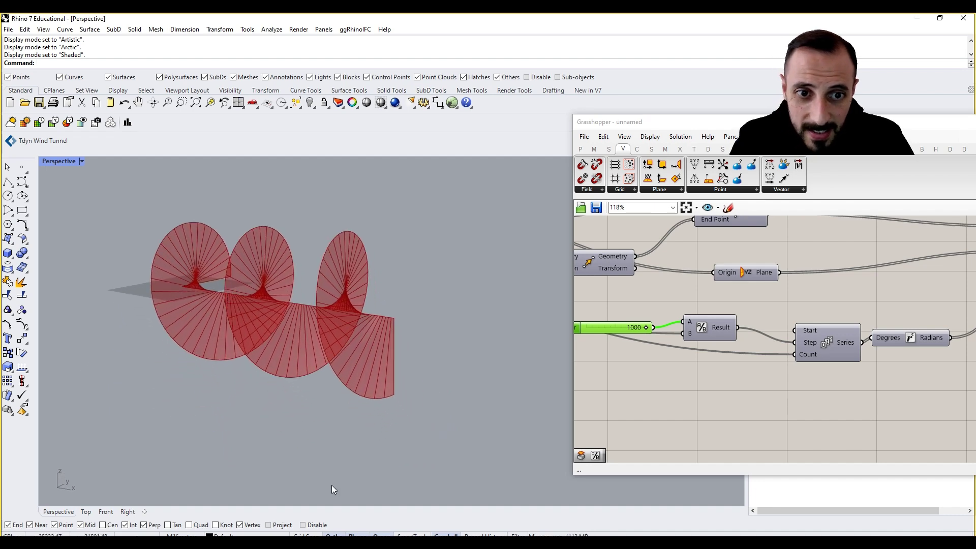